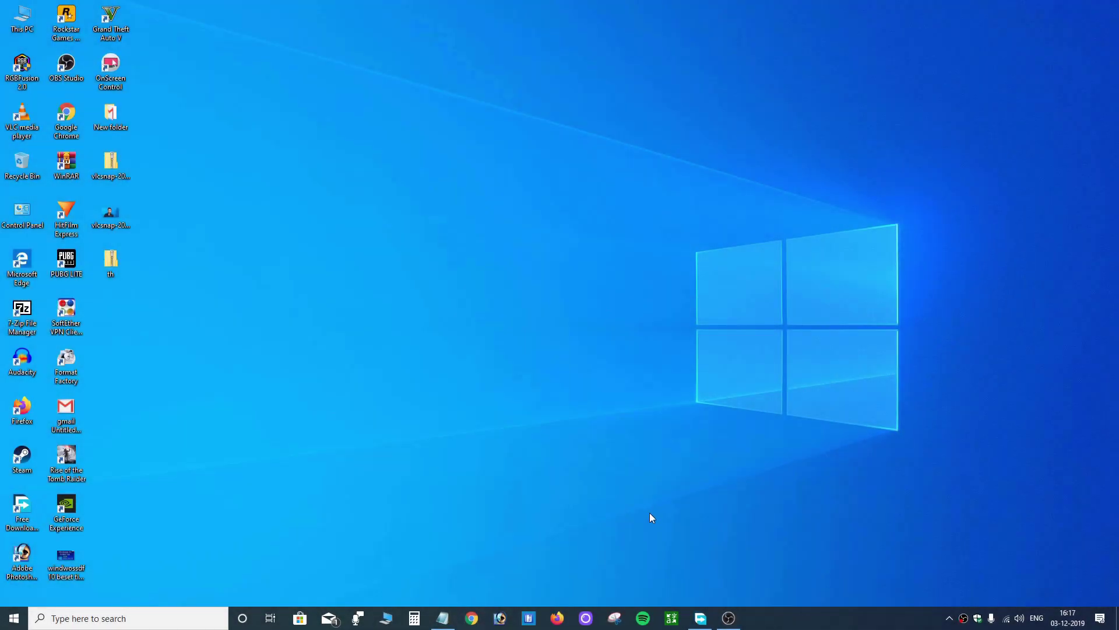
Open Disk Clean-up and run its scan on drive (C:)
click(175, 619)
text(dis)
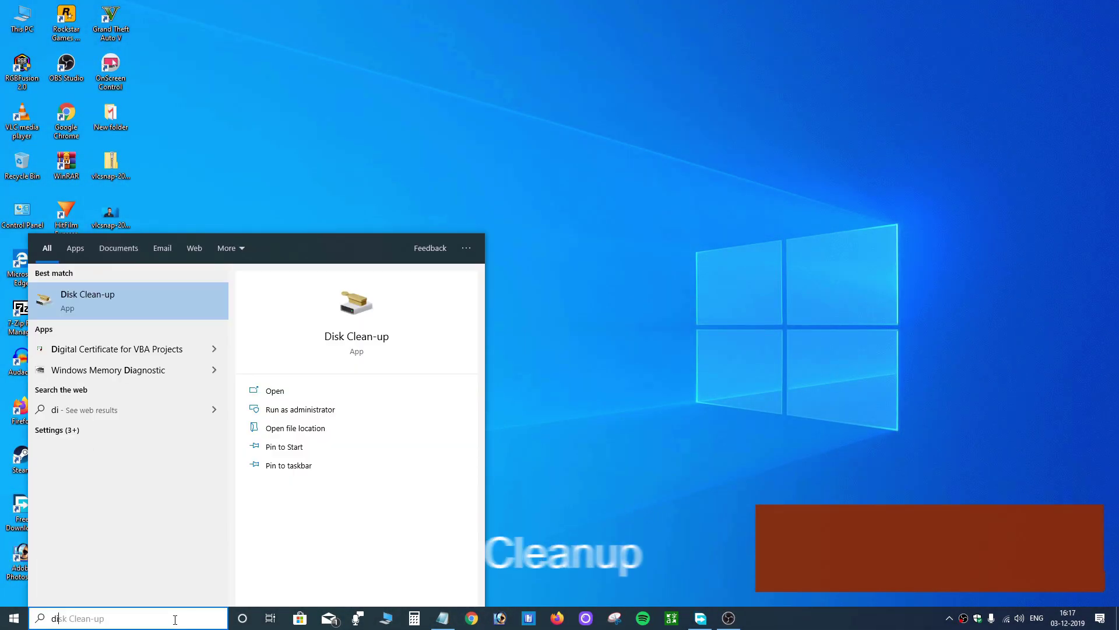
click(92, 299)
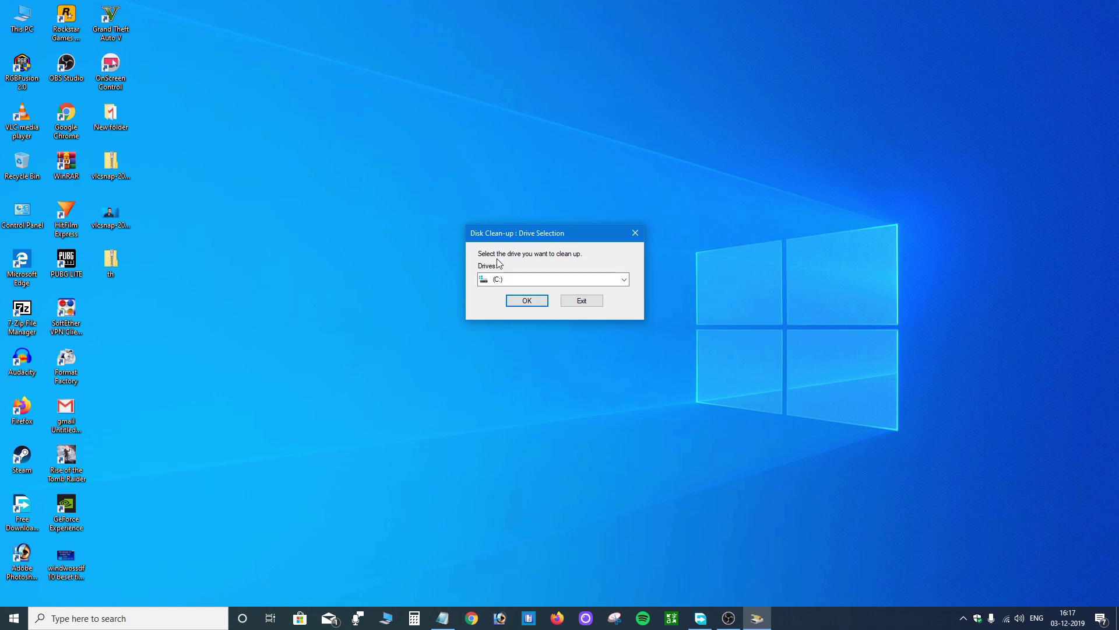
click(624, 281)
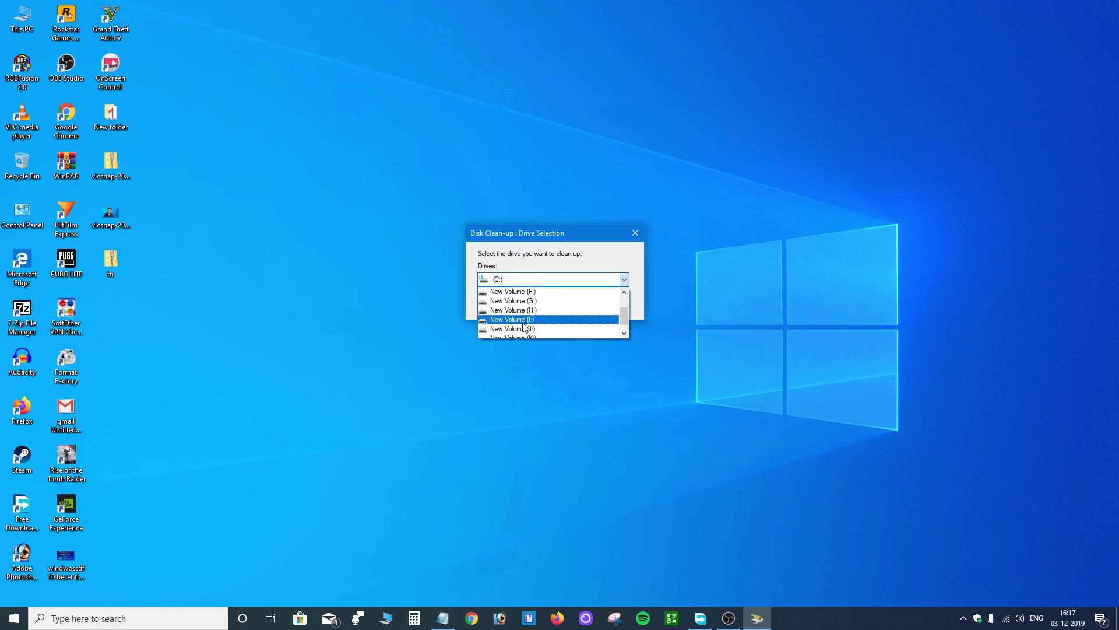
click(581, 239)
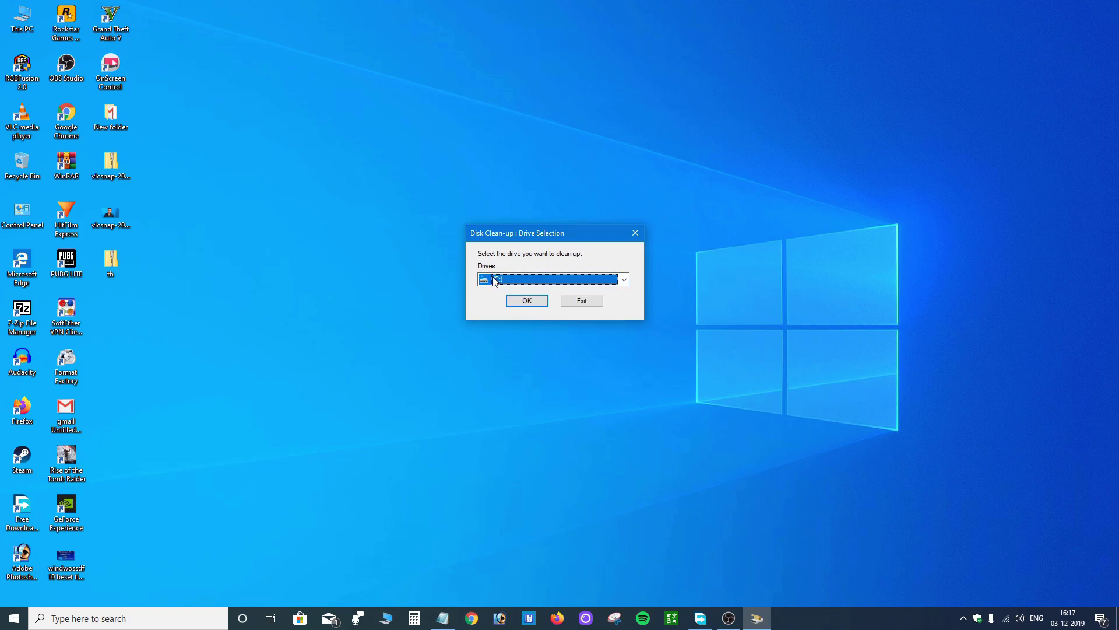
click(527, 301)
Review the categories of files to delete on drive (C:) and leave Disk Clean-up without deleting anything
drag(214, 121, 529, 159)
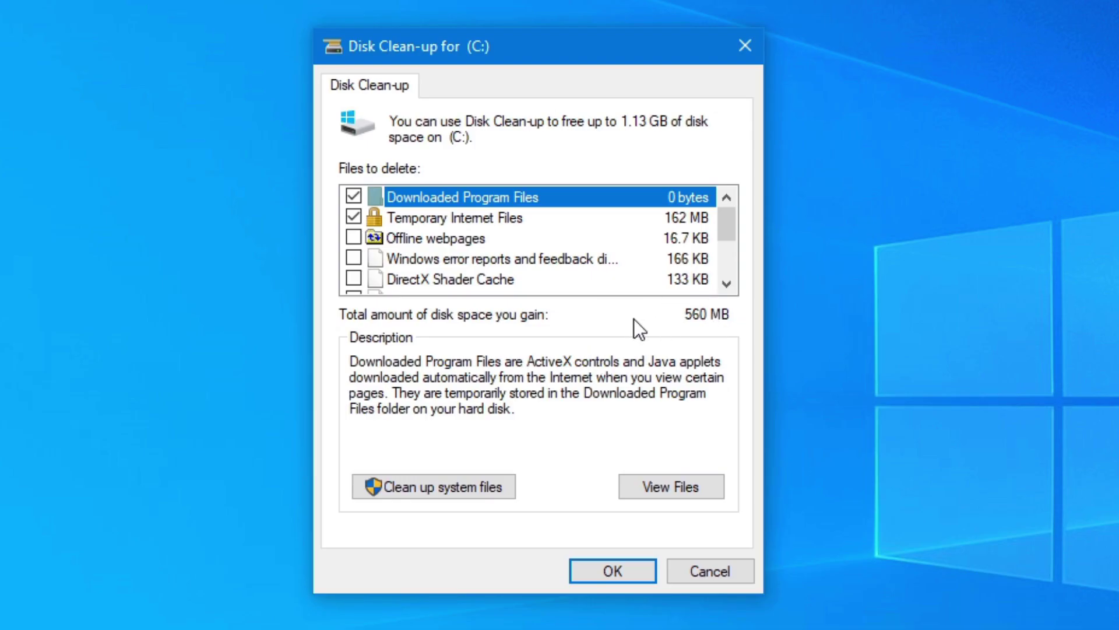
mouse_move(725, 216)
mouse_down()
mouse_move(736, 270)
mouse_move(732, 203)
mouse_up()
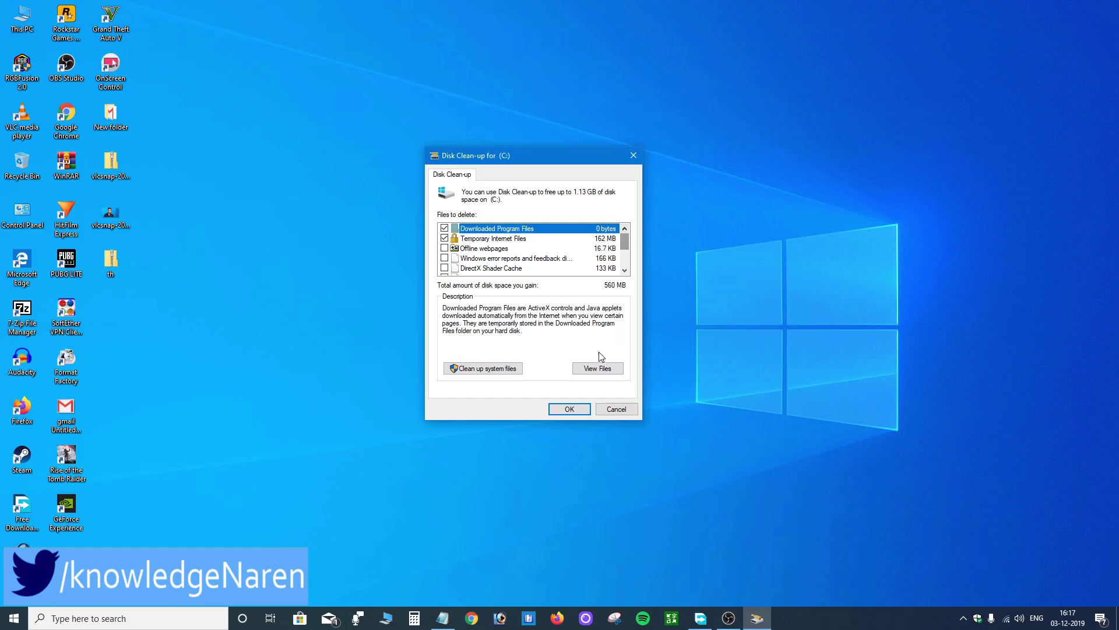
click(621, 409)
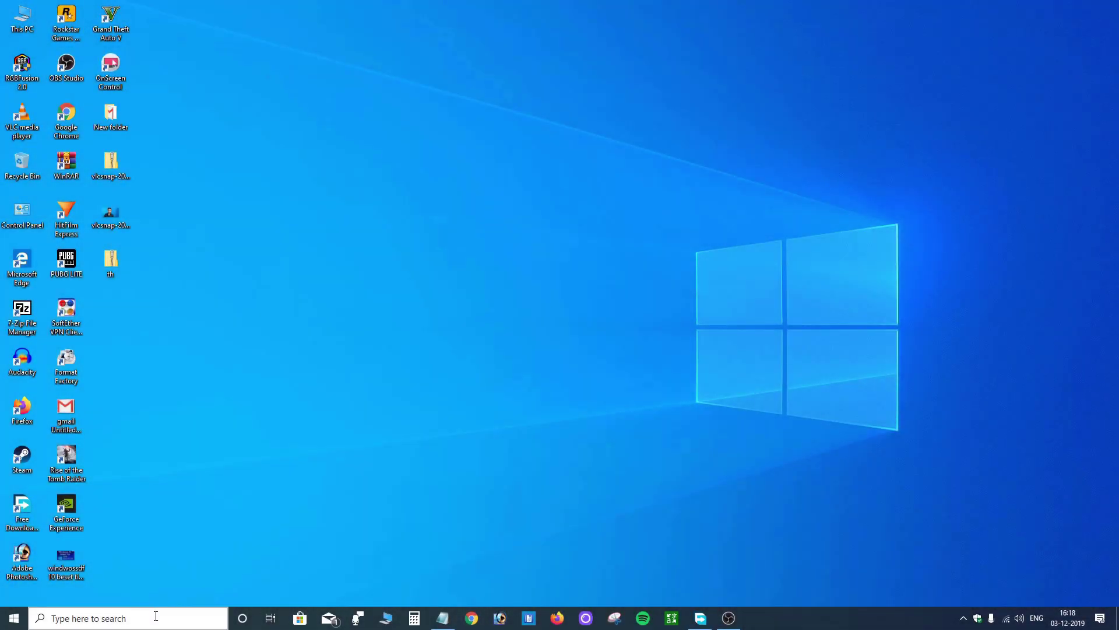
Open Sticky Notes and reposition the existing yellow note on the desktop
click(163, 618)
text(s)
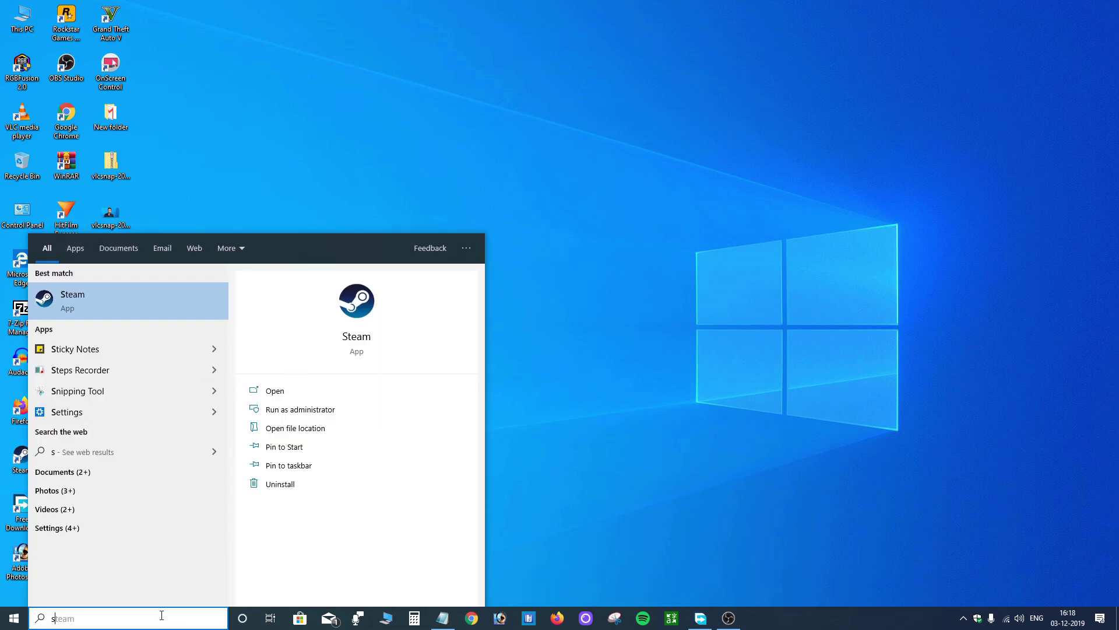
click(95, 350)
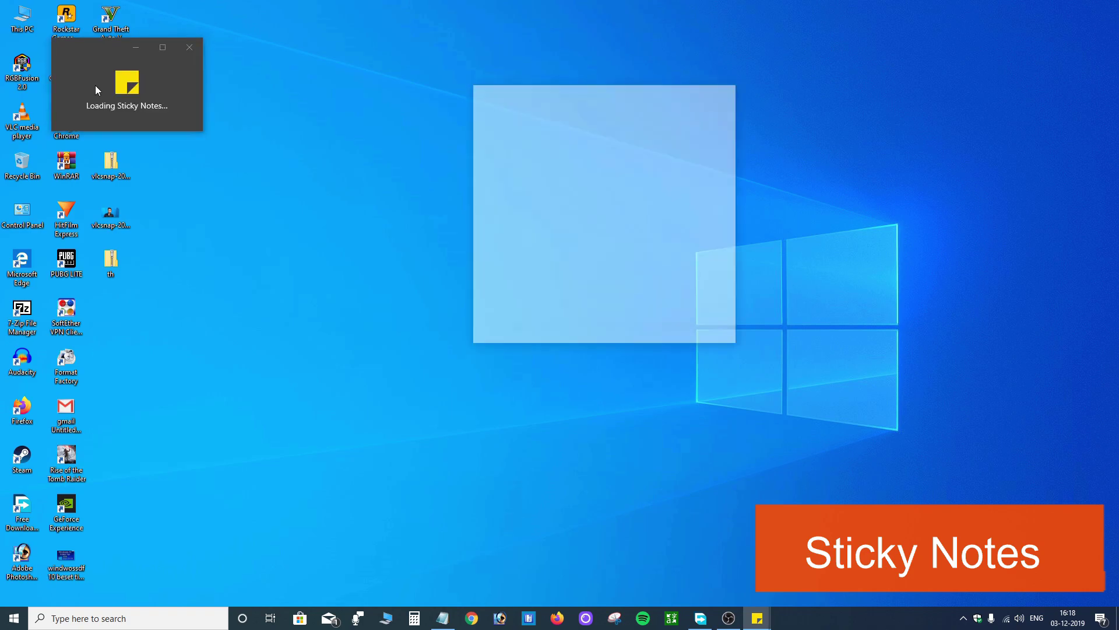
drag(93, 43, 195, 90)
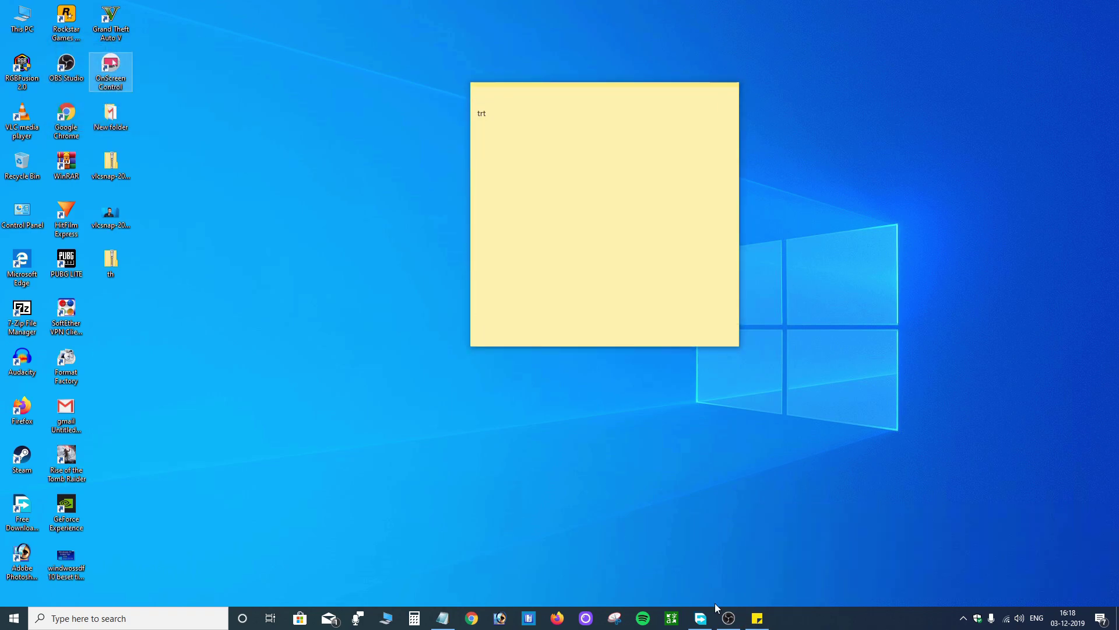
click(757, 618)
drag(540, 98, 619, 128)
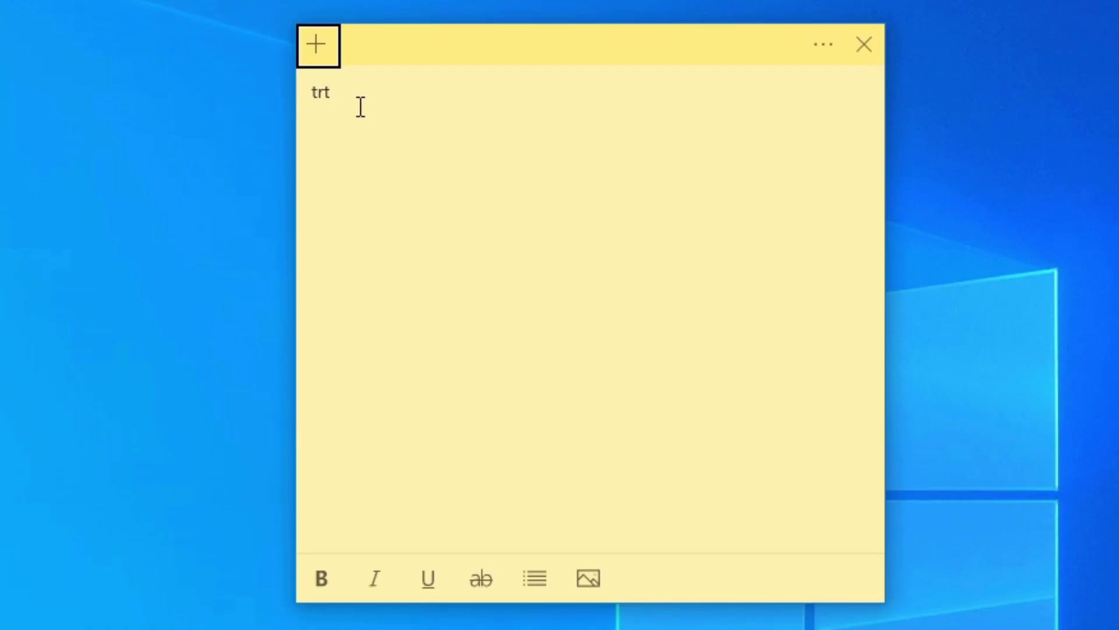
Erase the text "trt" from the yellow sticky note
click(361, 107)
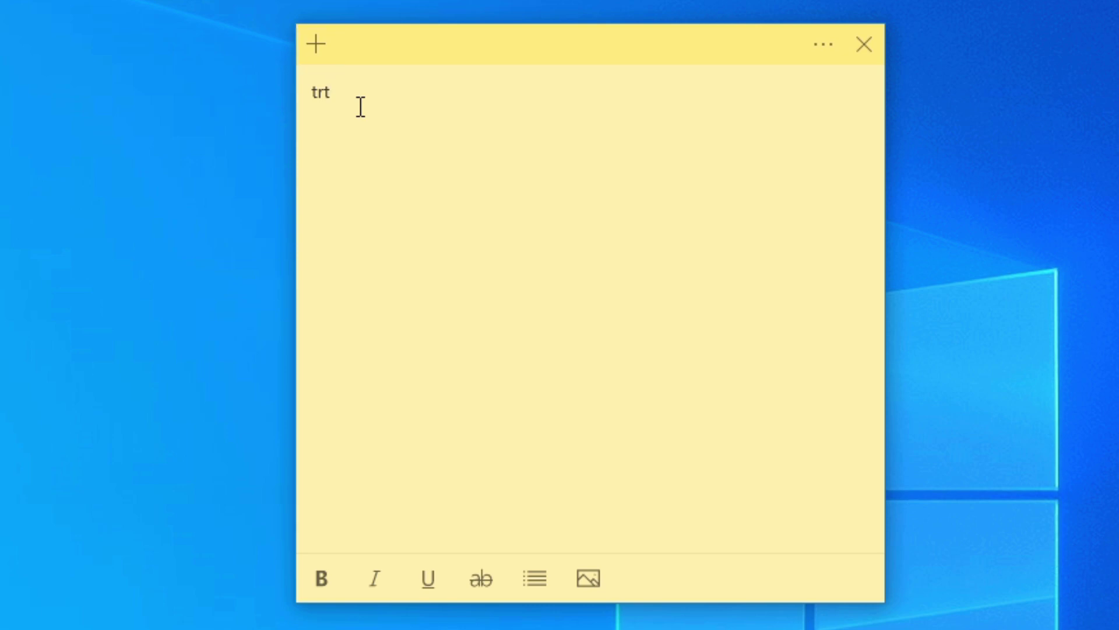
key(BackSpace)
key(BackSpace)
key(BackSpace)
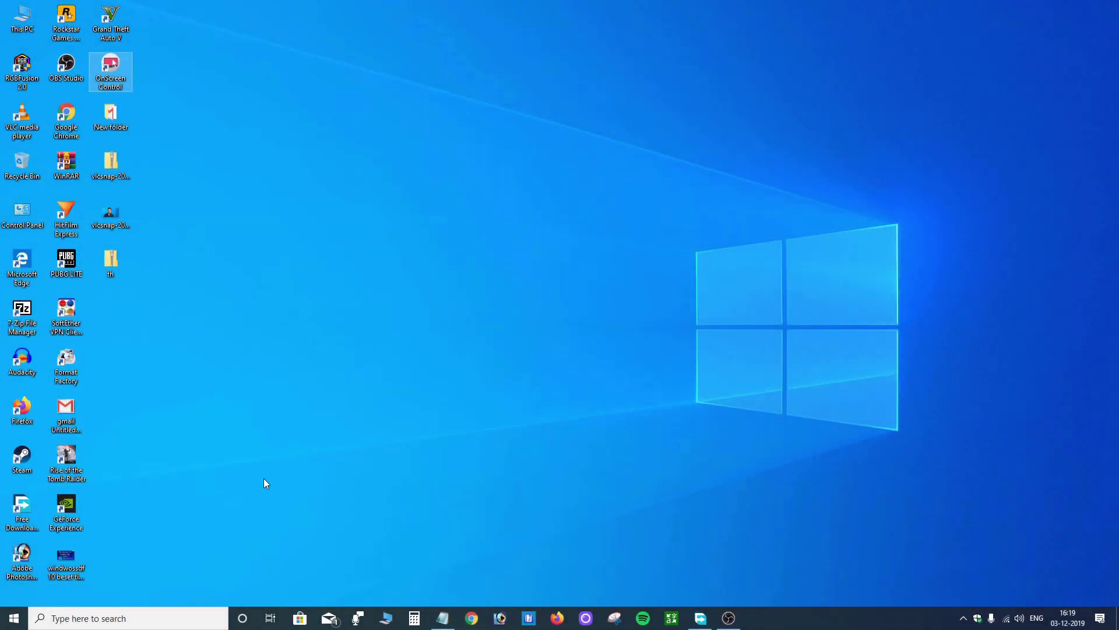
Open Character Map, place its window in the upper middle of the desktop and browse the Arial characters
click(146, 619)
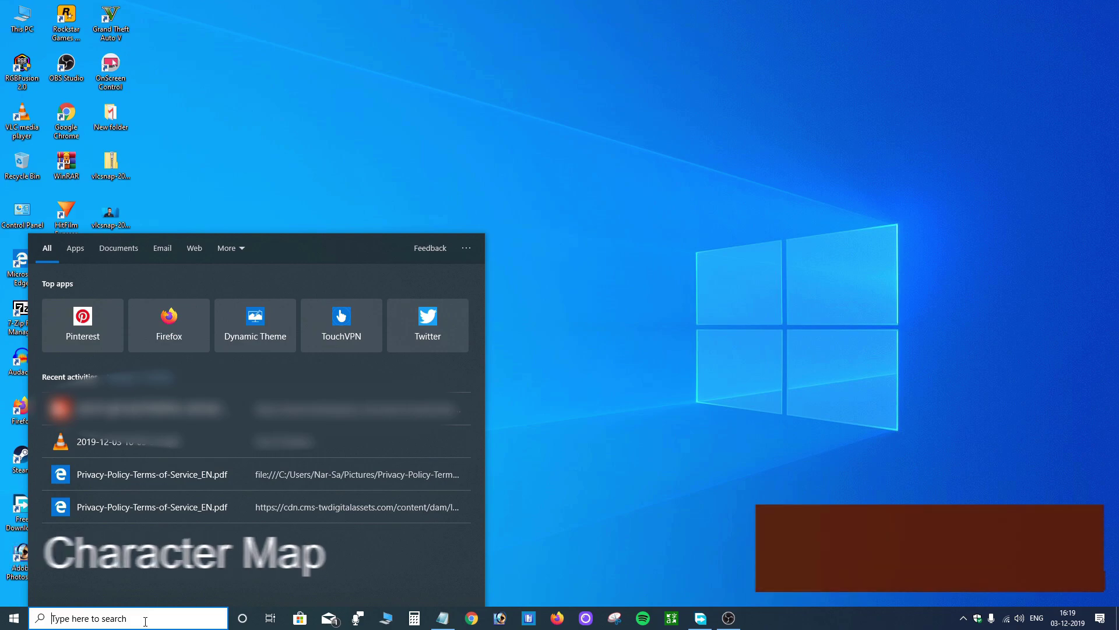
text(ch)
click(117, 296)
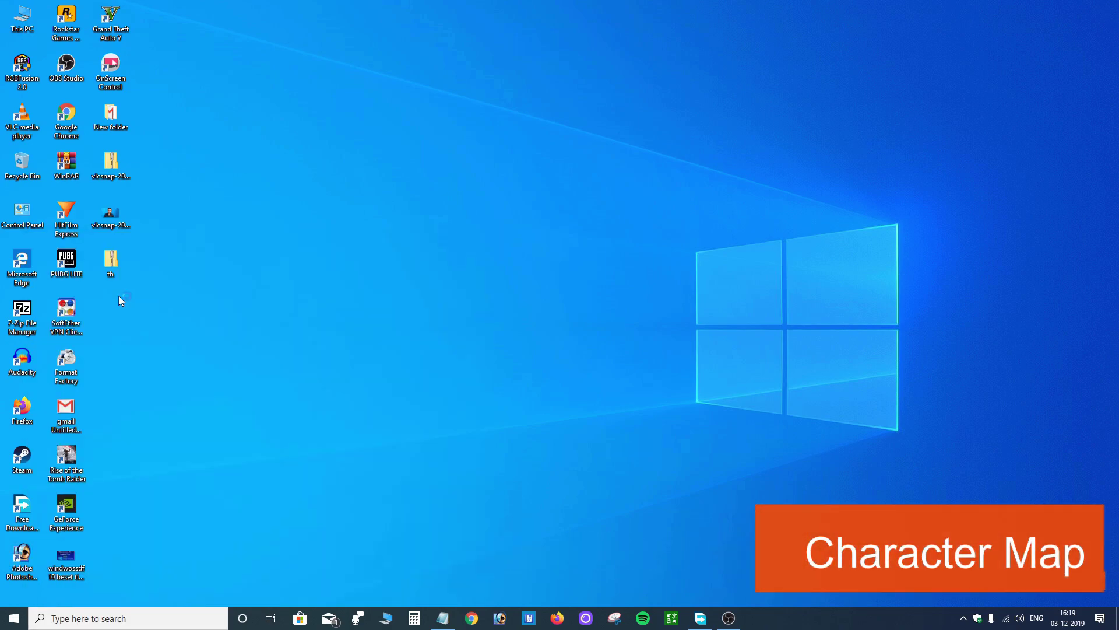
drag(155, 49, 553, 121)
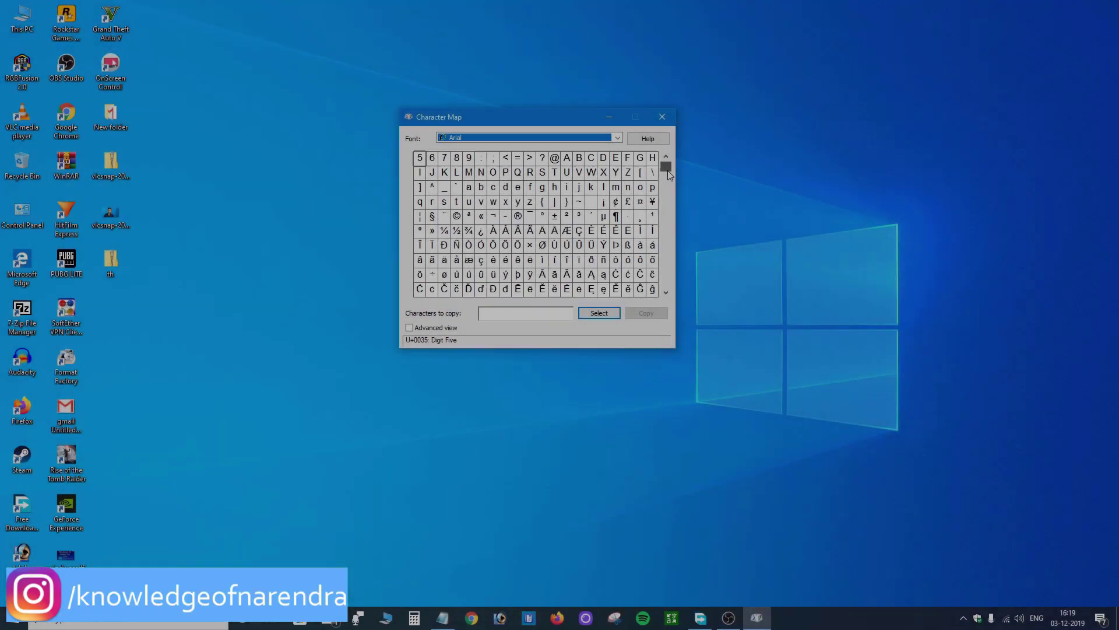
drag(839, 170, 844, 180)
drag(670, 175, 670, 186)
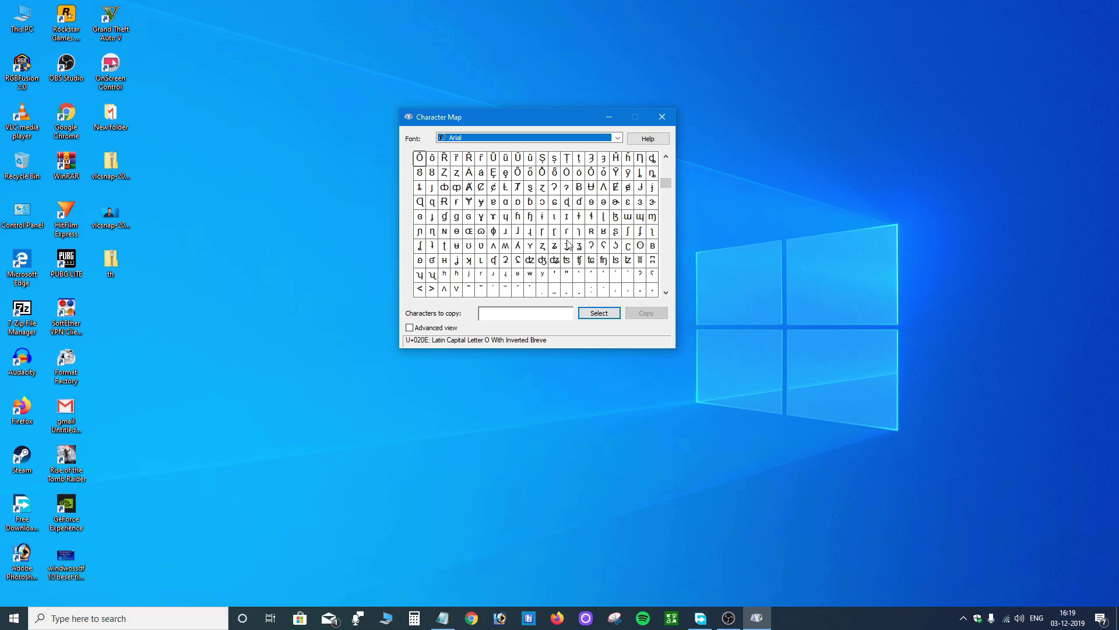
Copy Latin Capital Letter T With Diagonal Stroke from Character Map and paste it into the untitled Notepad document
click(442, 617)
drag(488, 387, 508, 392)
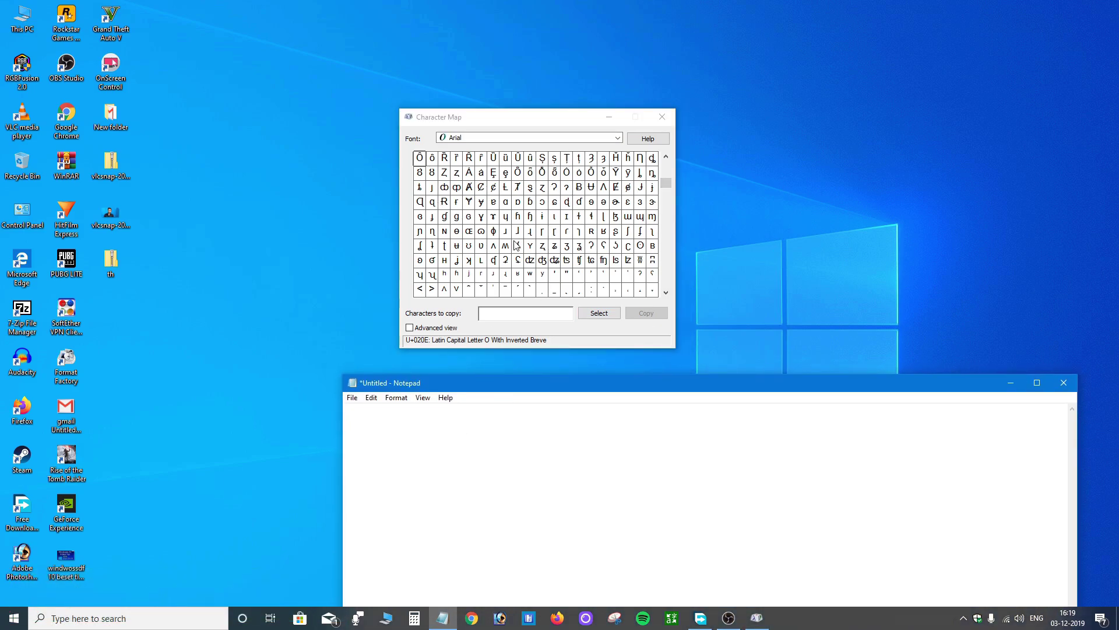
click(517, 187)
click(599, 313)
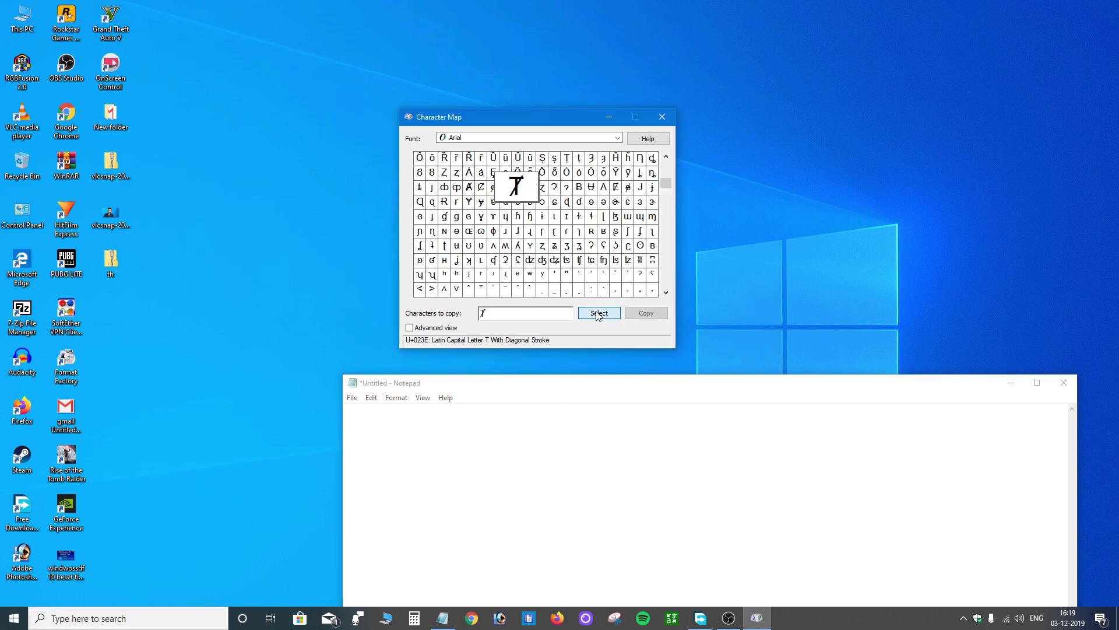
click(646, 313)
click(467, 444)
right_click(467, 446)
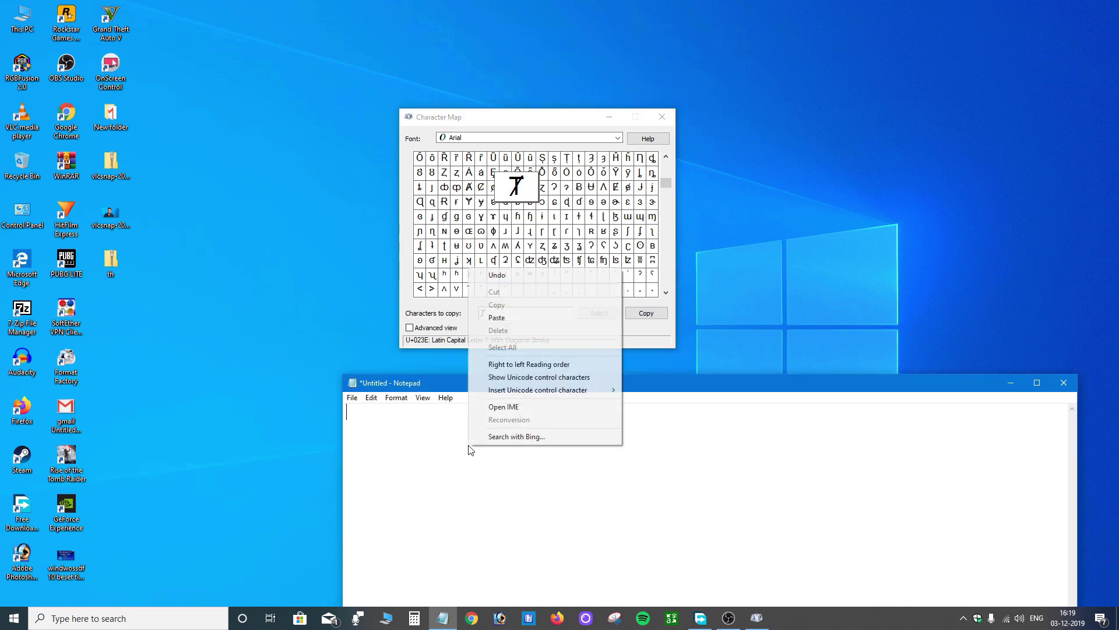
click(502, 324)
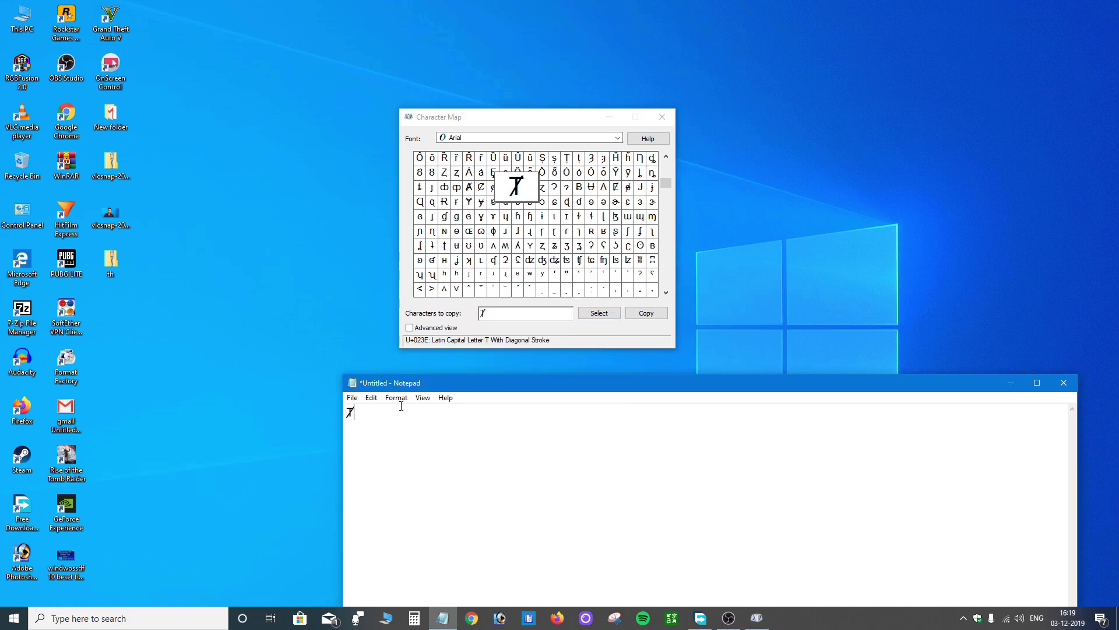
Enlarge the Notepad font size so the pasted character displays much bigger
click(397, 397)
click(417, 424)
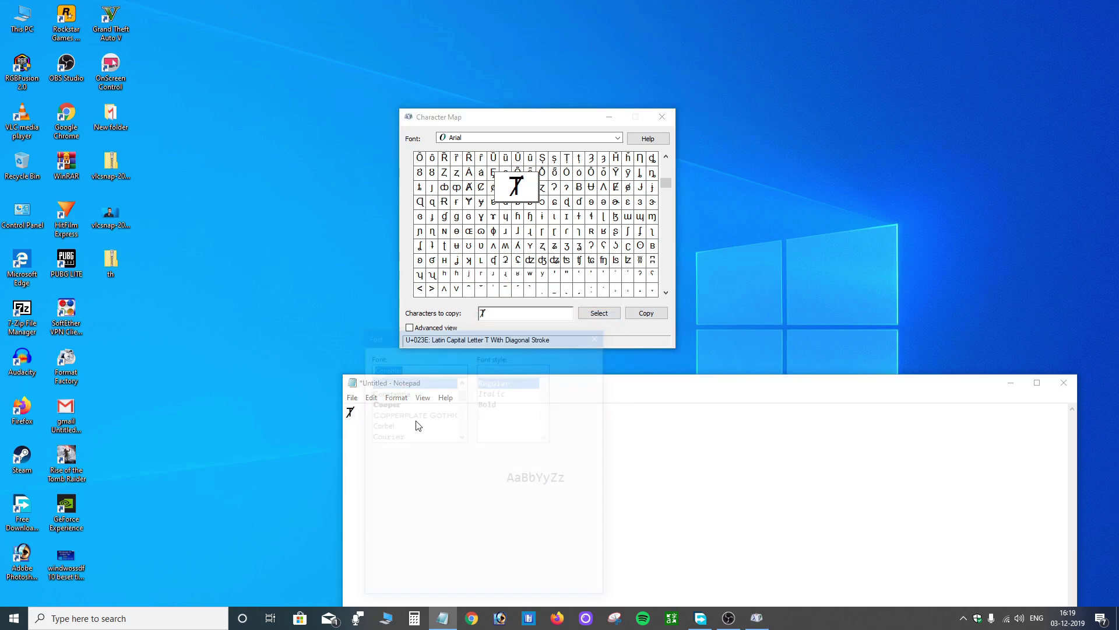
scroll(574, 432, down, 2)
click(574, 432)
click(527, 585)
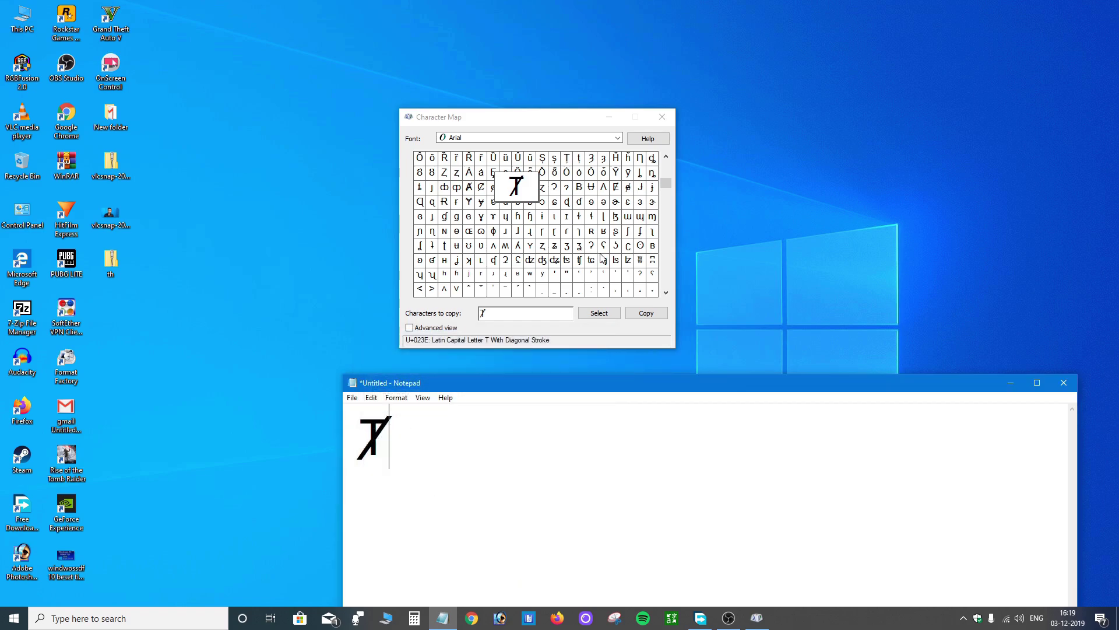
Browse further down the Arial characters to the Arabic letters and close Character Map
drag(665, 182, 674, 224)
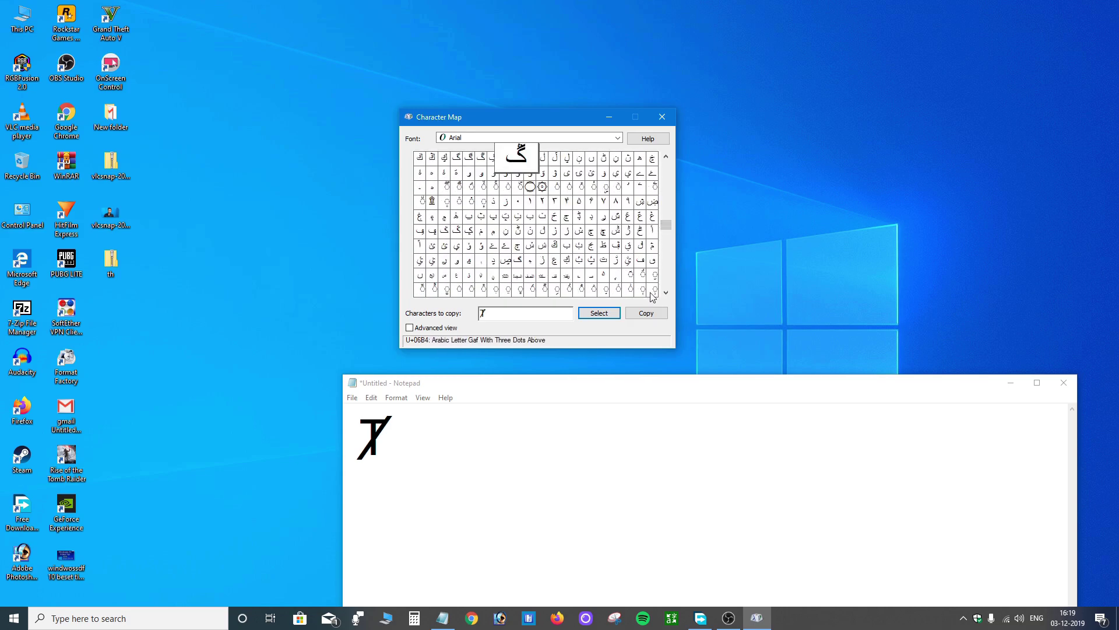
click(662, 118)
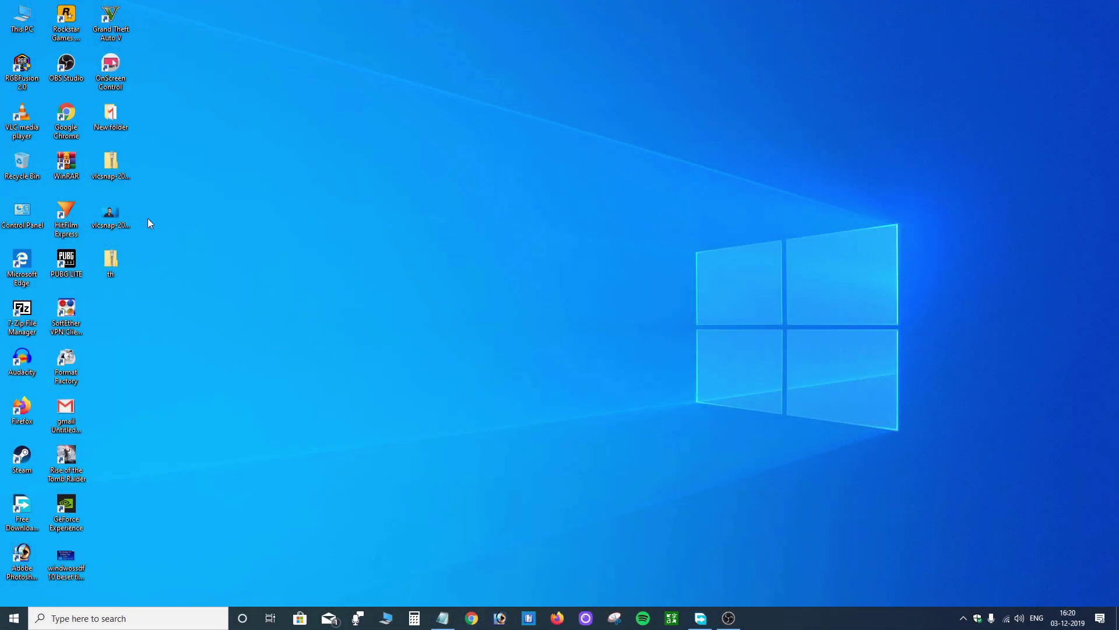
Move the vlcsnap image file out of the icon columns to the middle of the desktop
drag(115, 210, 509, 237)
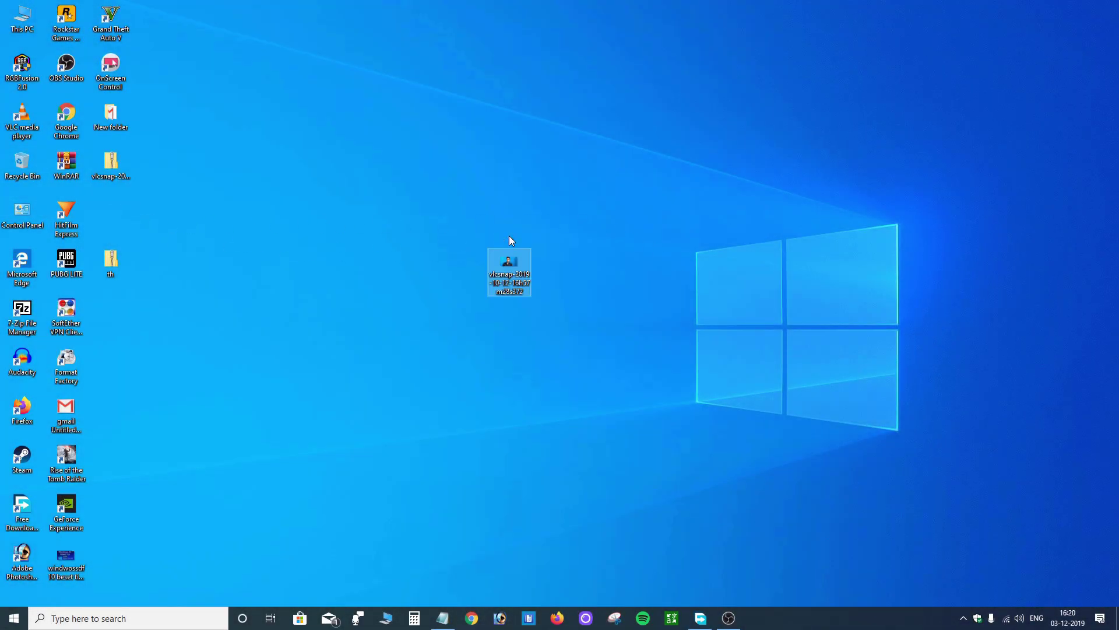
click(599, 156)
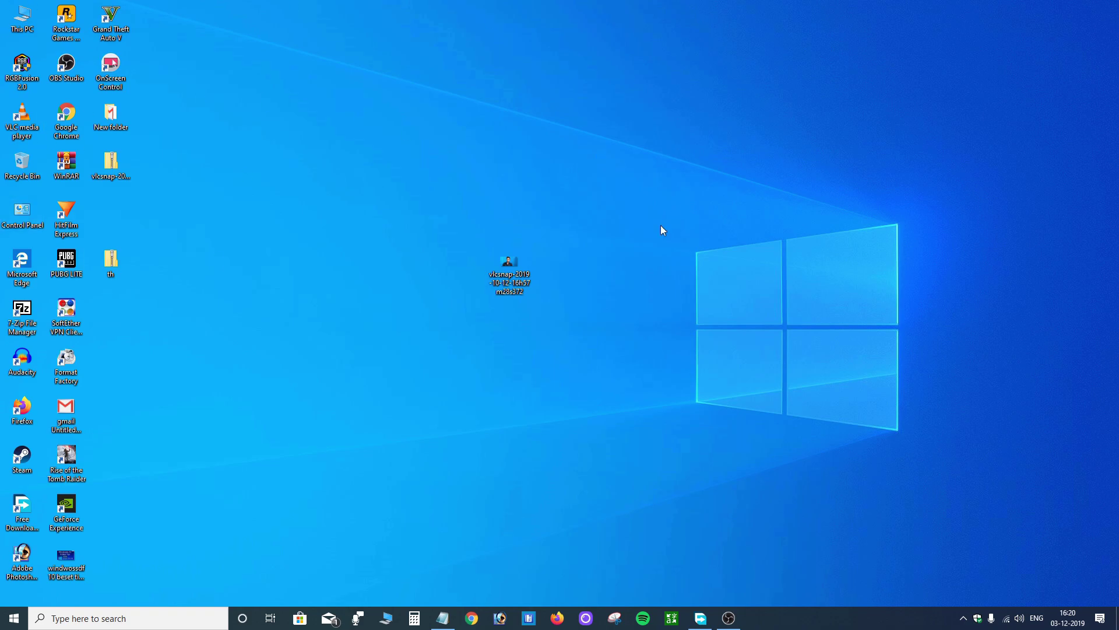
right_click(505, 262)
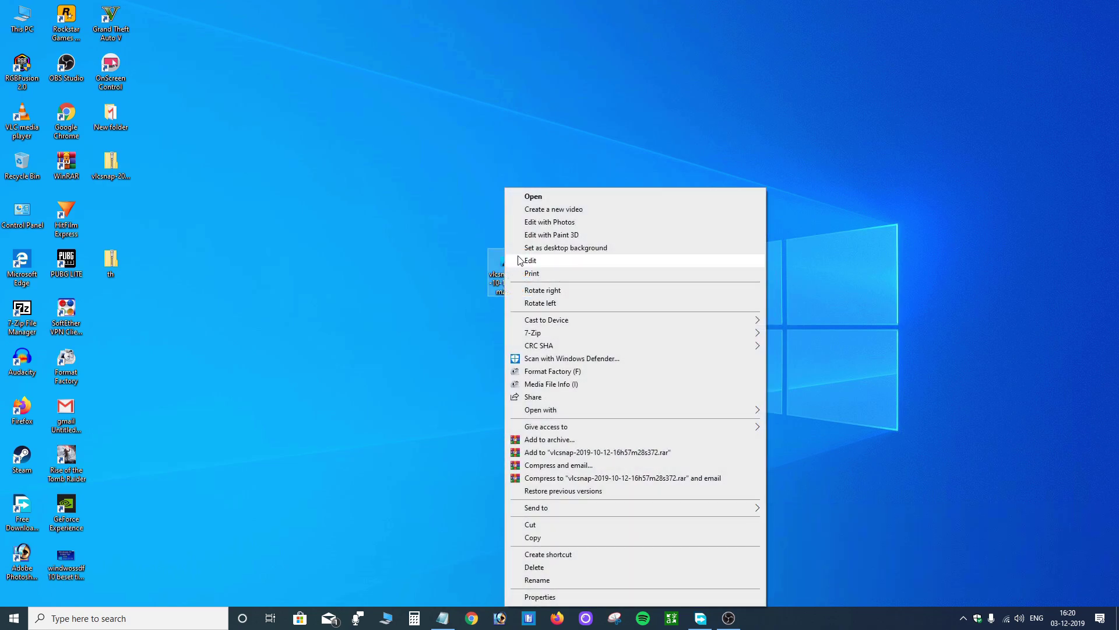
click(362, 292)
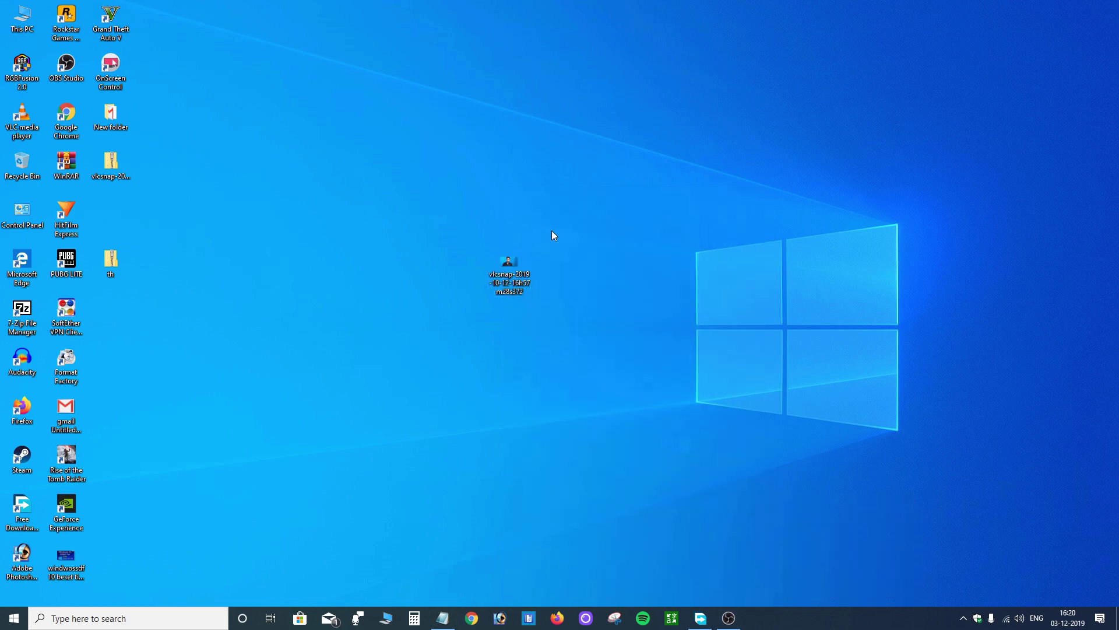
Send the vlcsnap image to a compressed (zipped) folder and place the new archive near it on the desktop
right_click(509, 261)
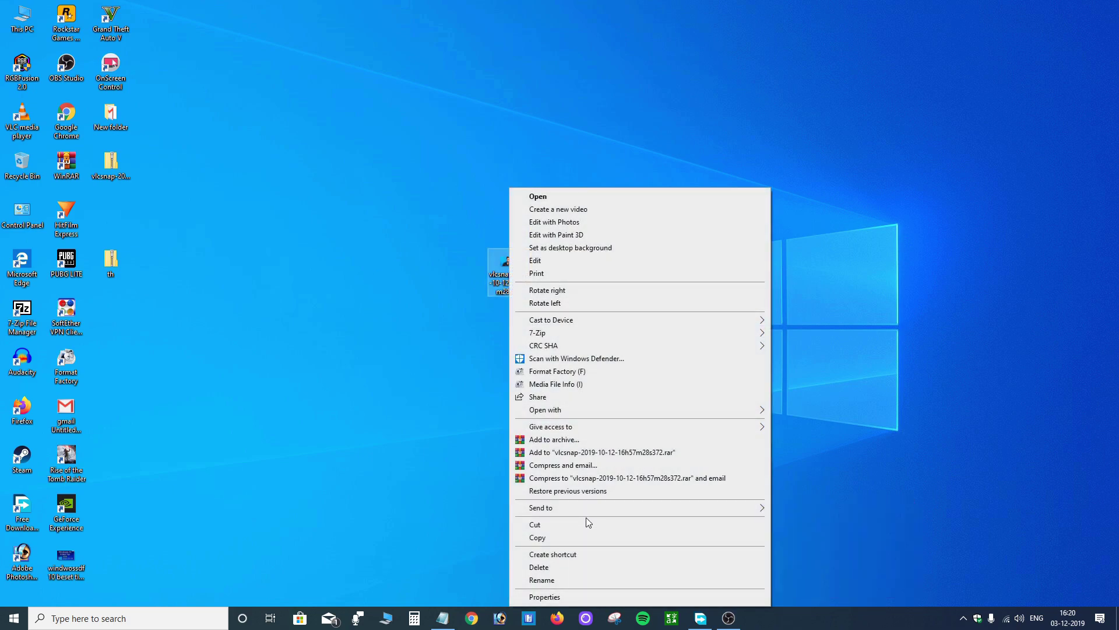
mouse_move(557, 506)
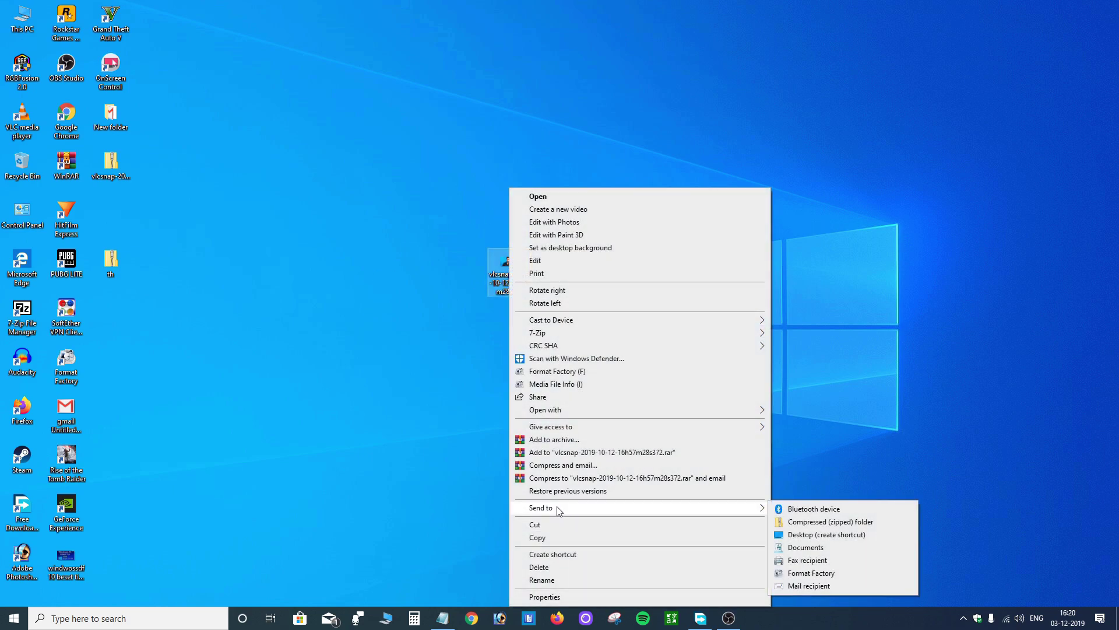
click(807, 522)
drag(109, 216, 597, 169)
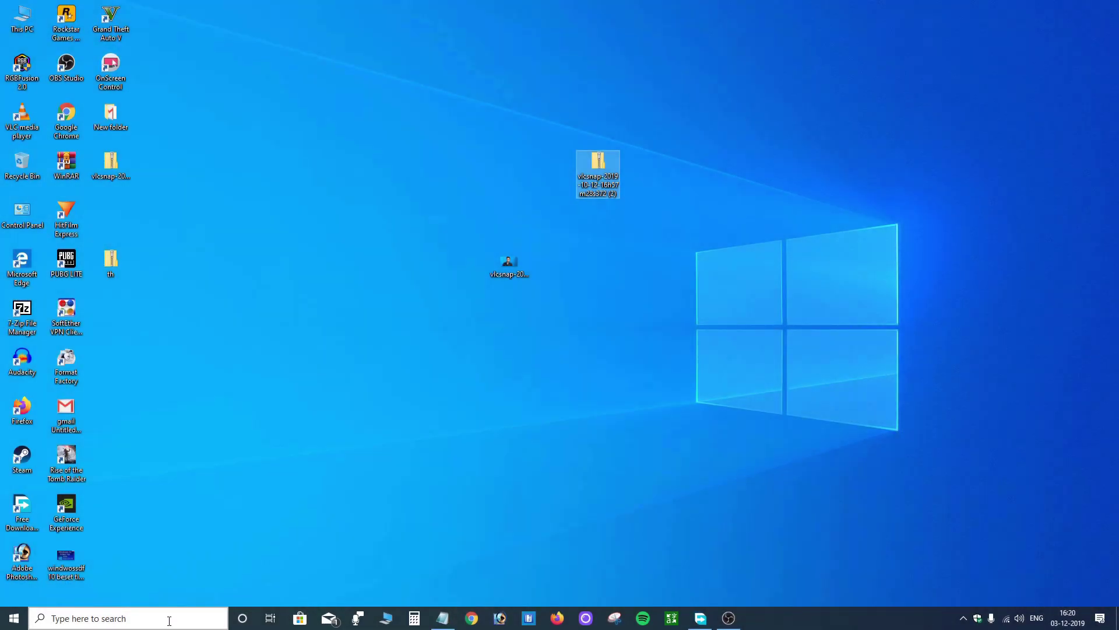
Open Steps Recorder and move its window to the middle of the desktop
click(169, 621)
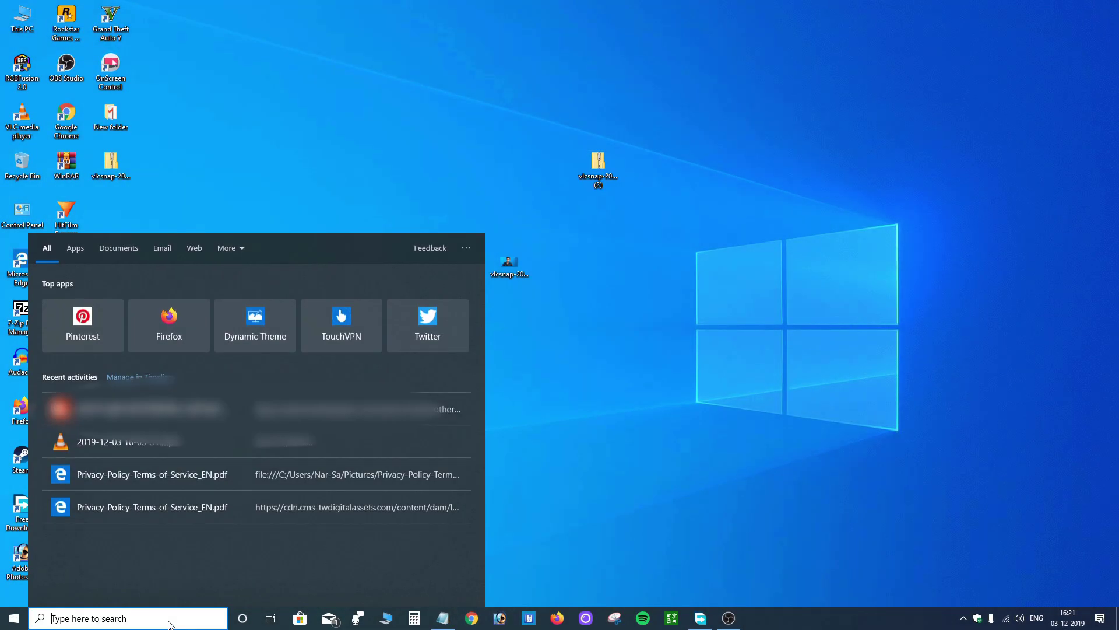
text(s)
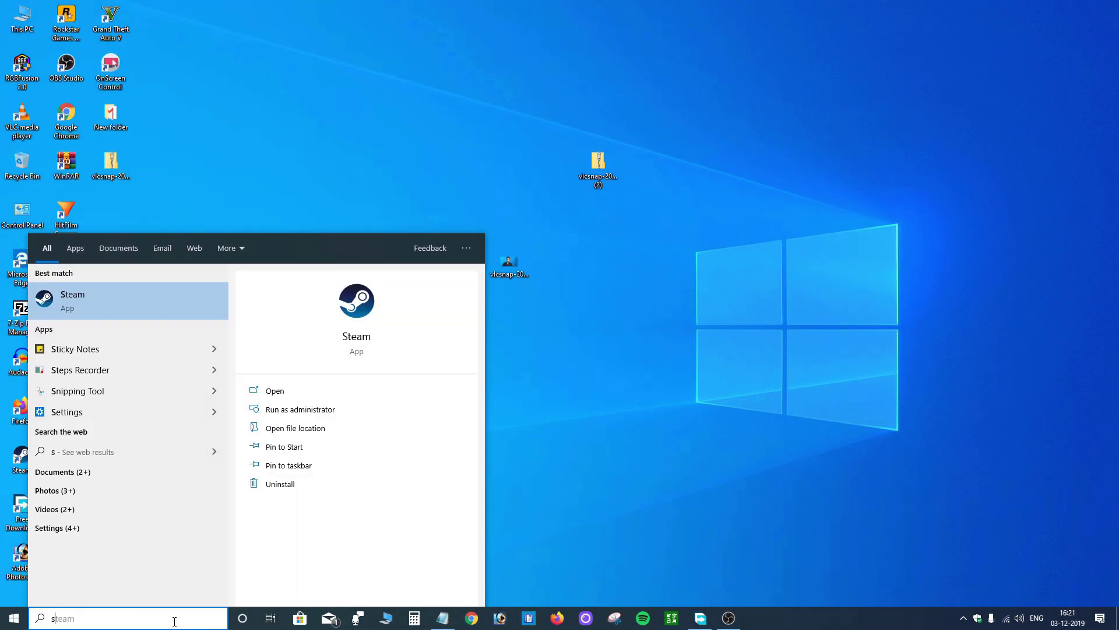
click(84, 368)
drag(127, 57, 610, 292)
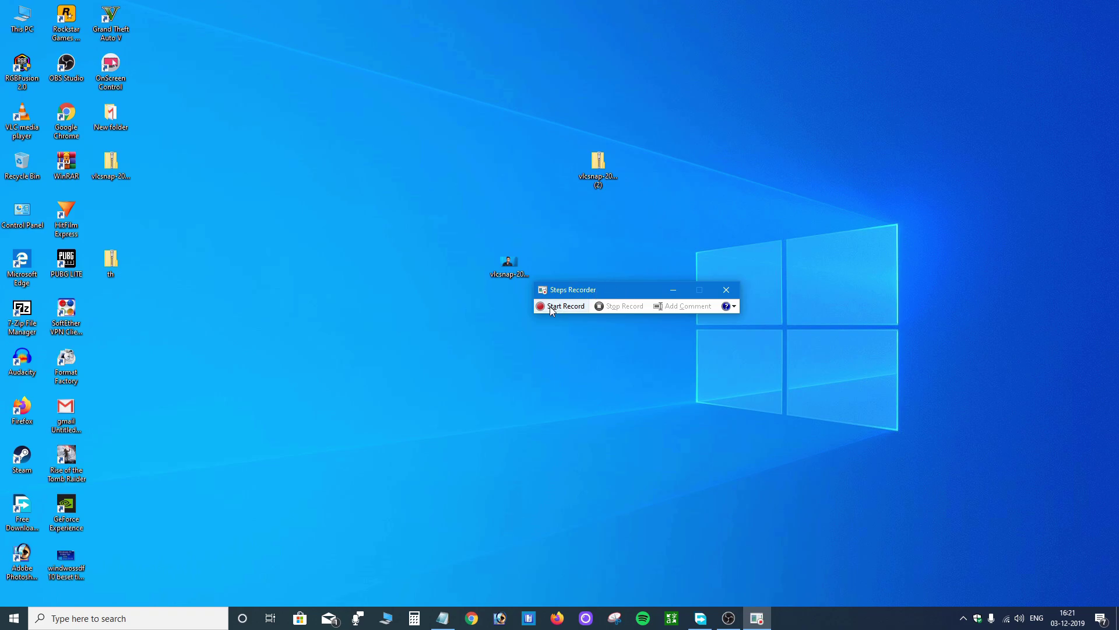
Start recording in Steps Recorder, then open the zipped vlcsnap (2) folder on the desktop and minimise its window
click(544, 306)
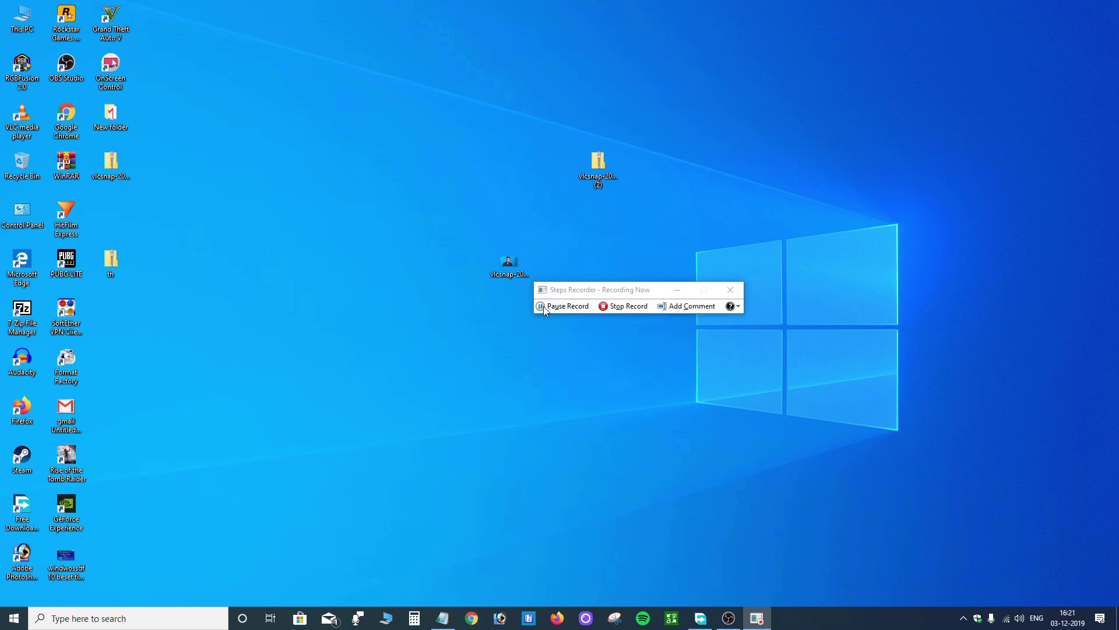
drag(653, 288, 661, 318)
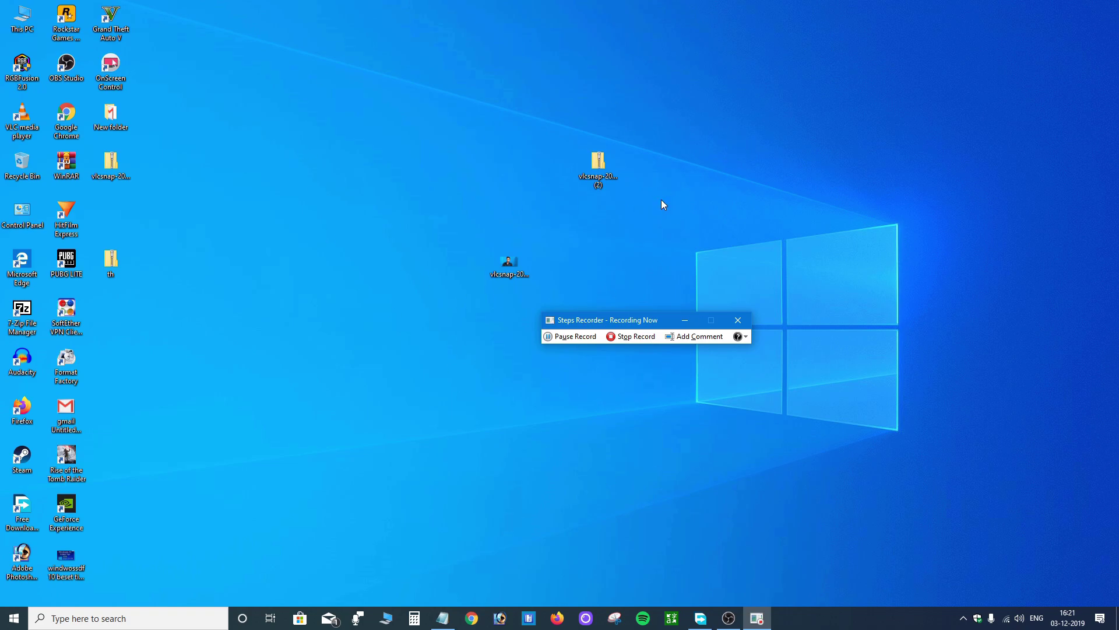
double_click(598, 164)
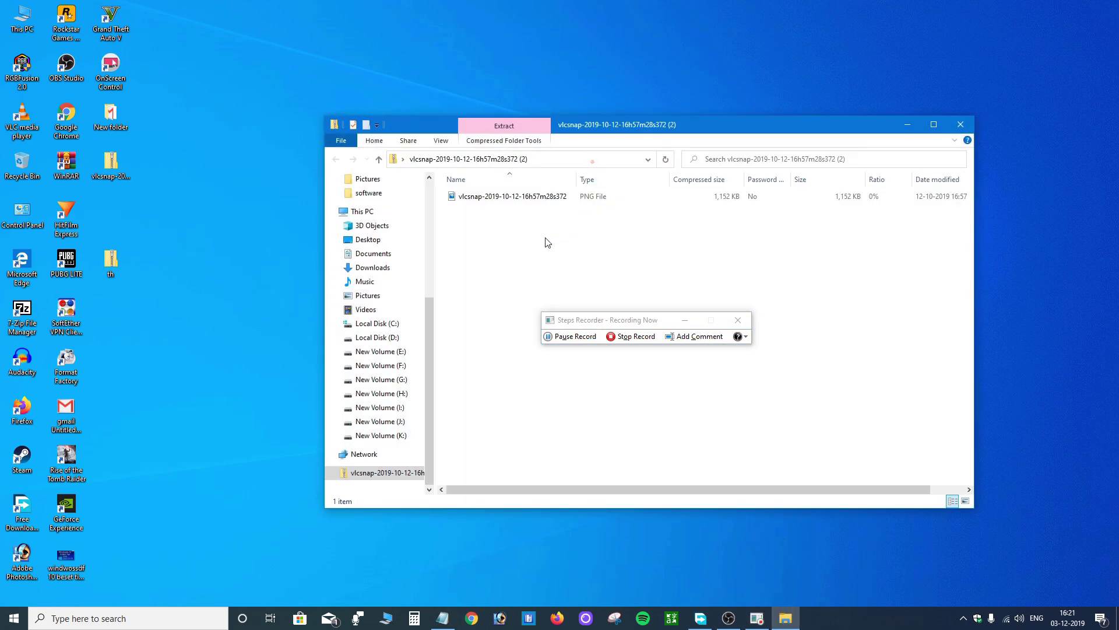
click(908, 125)
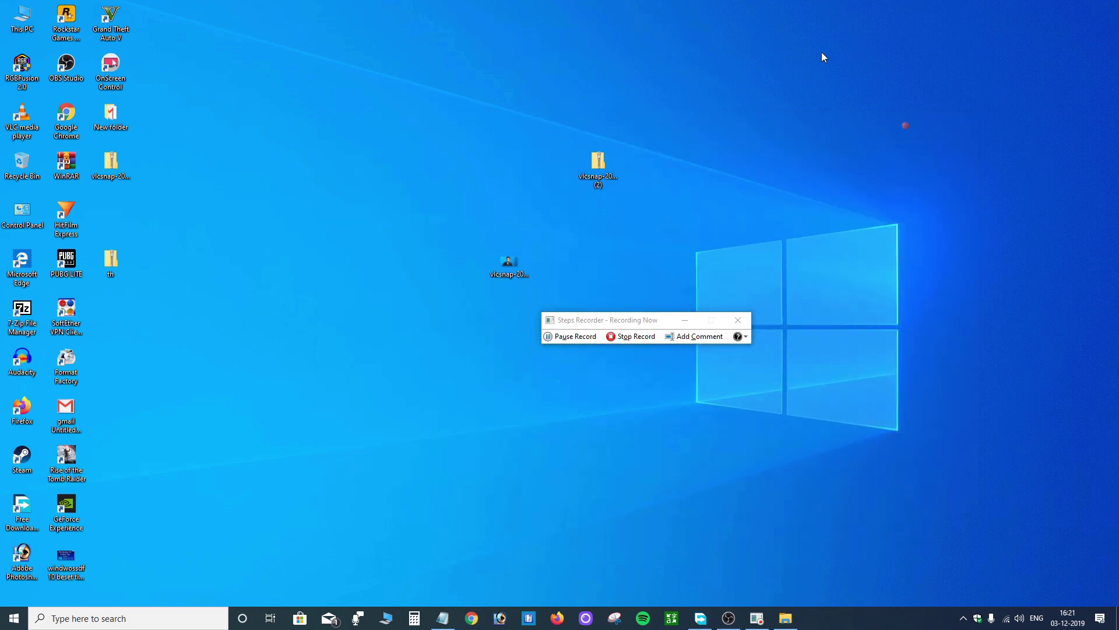
Open Local Disk (C:) from This PC, minimise its window and stop the step recording
double_click(23, 18)
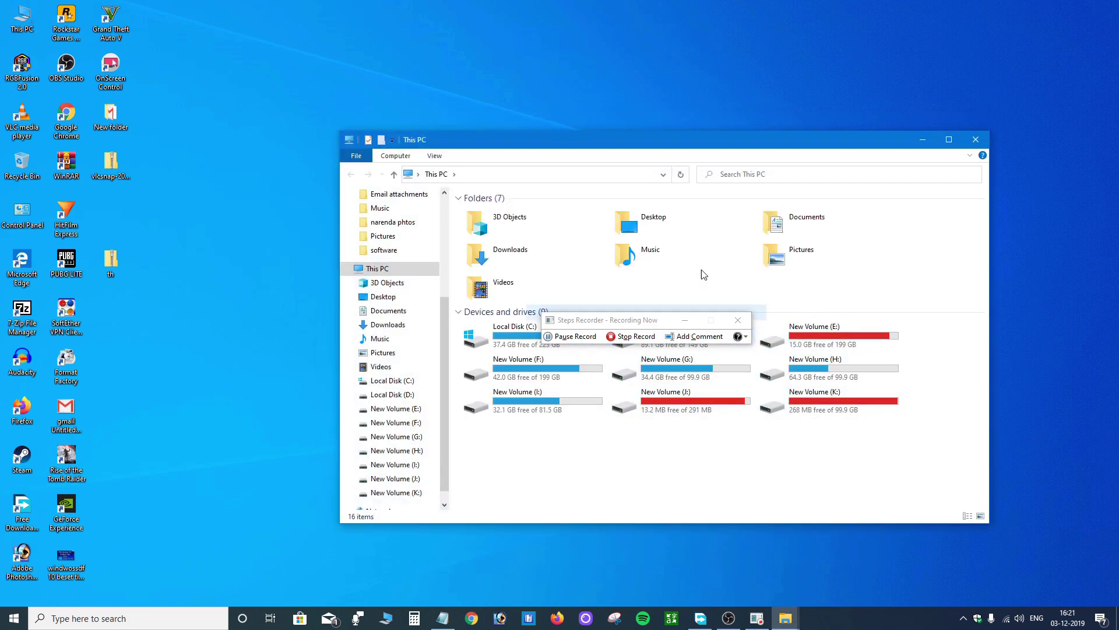
double_click(535, 334)
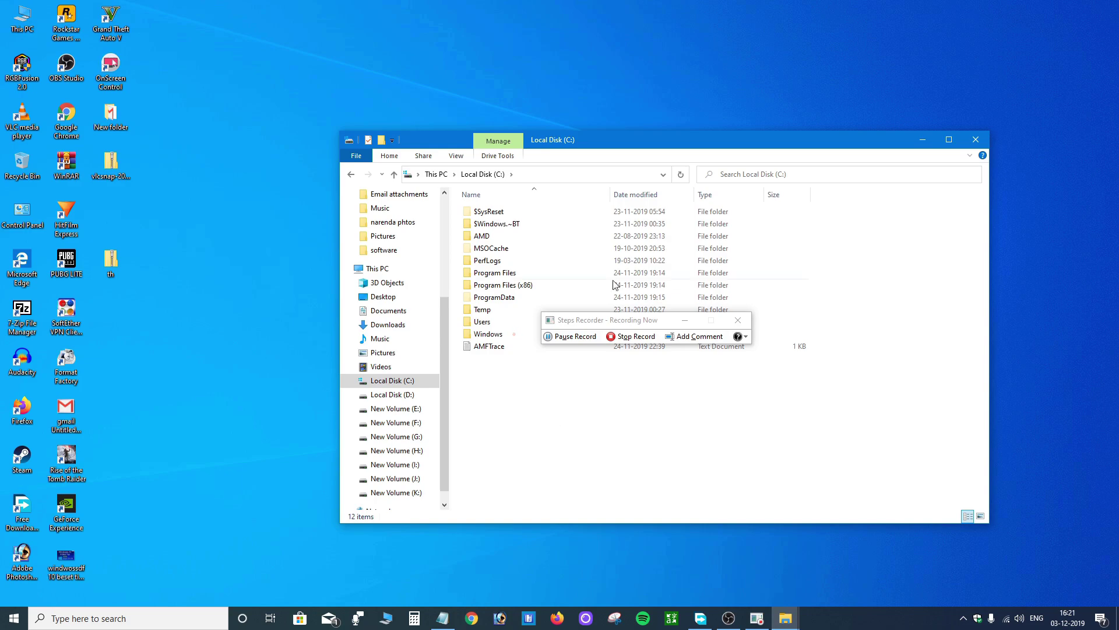
click(923, 139)
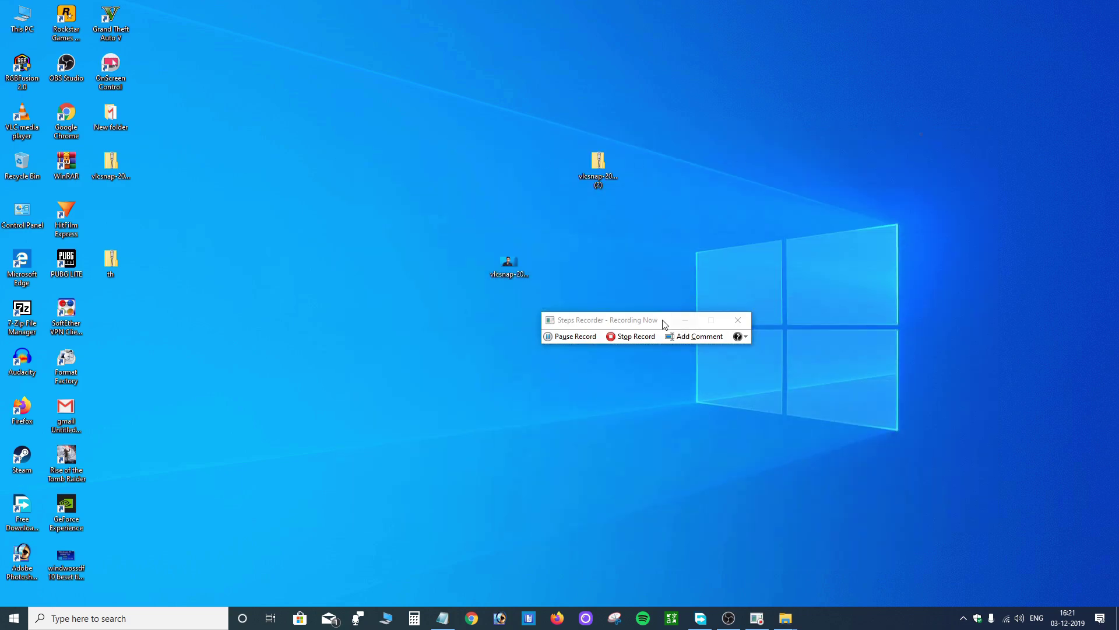
click(621, 337)
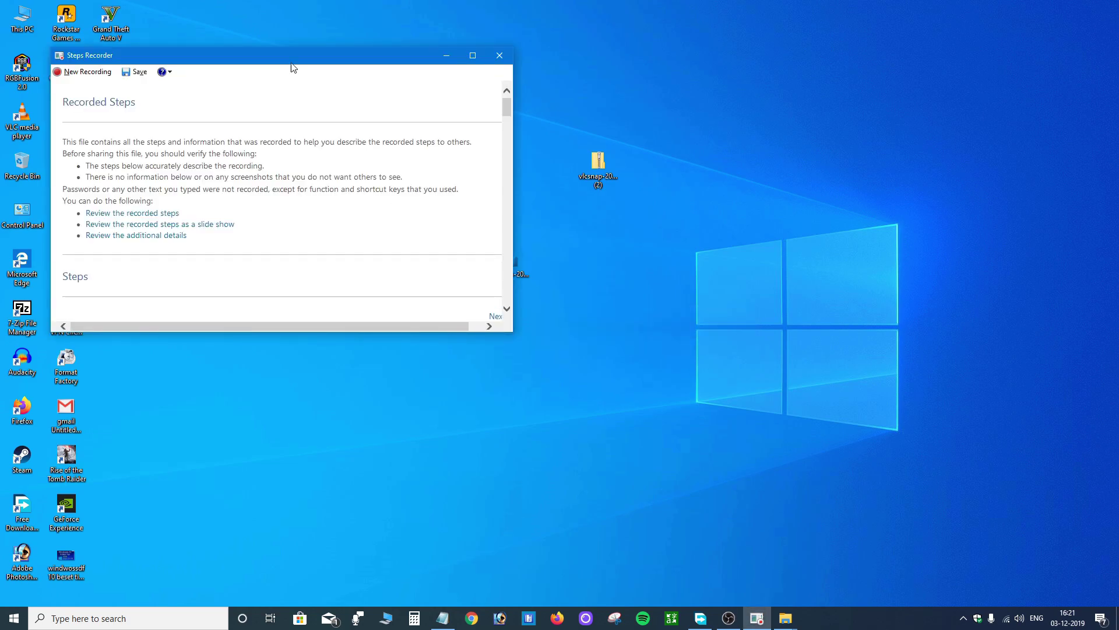
Maximise the Steps Recorder results and review the recorded steps with their screenshots from the first to the last
click(473, 55)
scroll(111, 347, down, 2)
scroll(111, 347, down, 8)
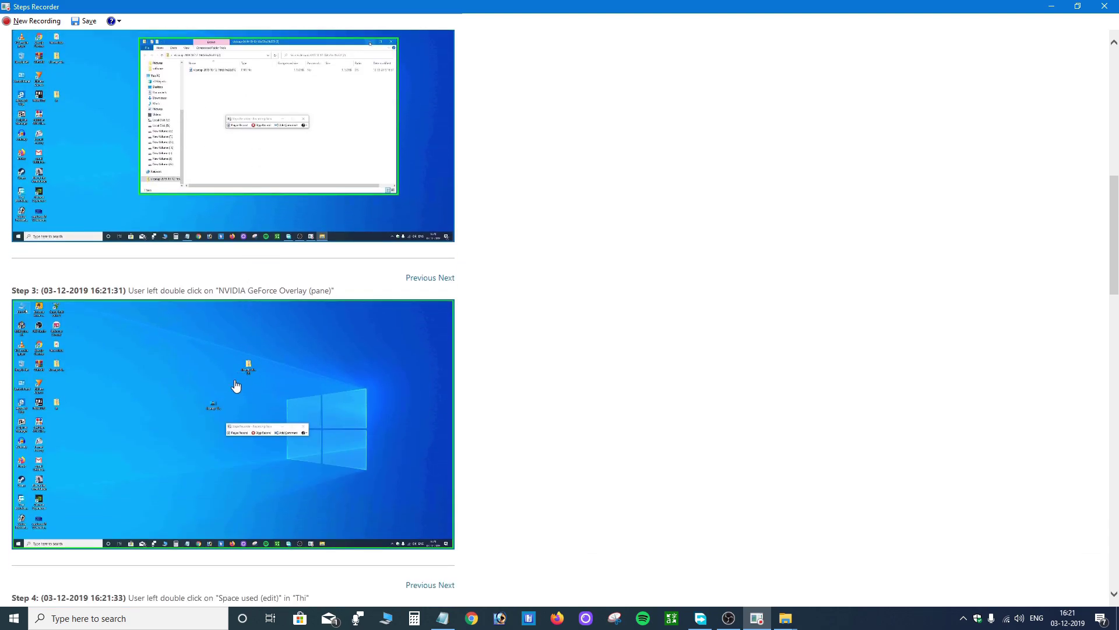
scroll(251, 350, down, 9)
scroll(216, 385, down, 5)
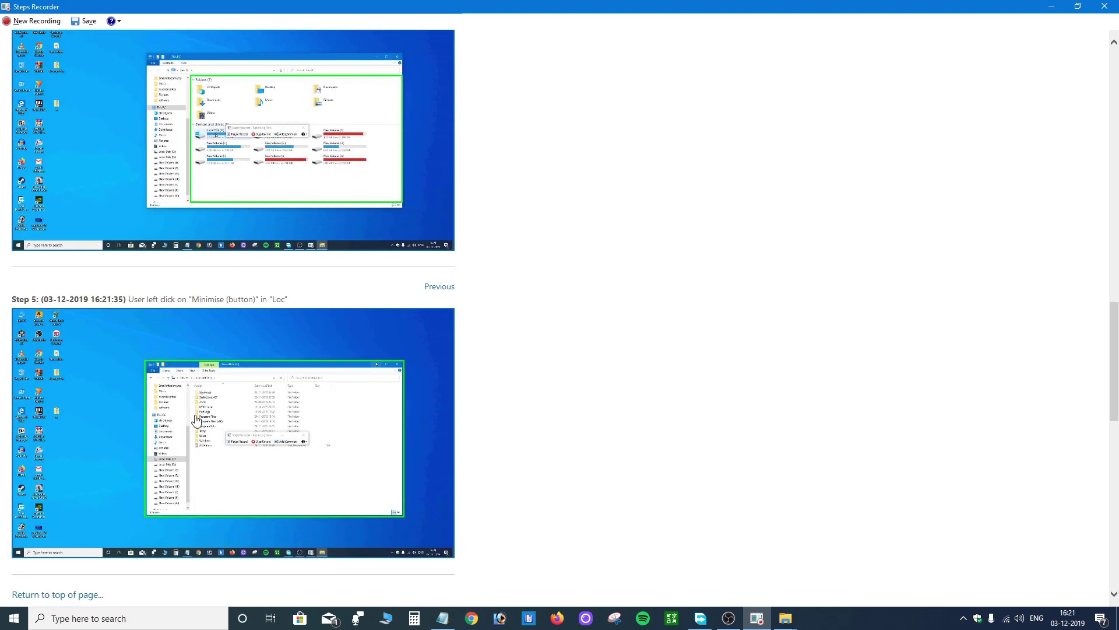
scroll(230, 353, up, 12)
scroll(243, 265, up, 12)
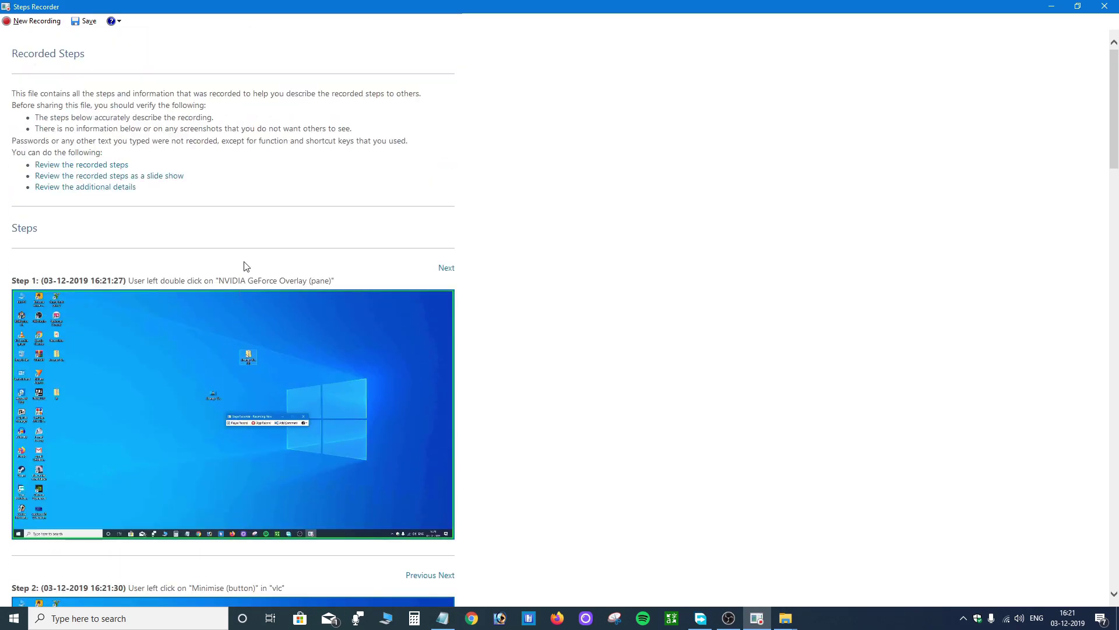
scroll(245, 274, down, 18)
scroll(234, 273, up, 19)
Save the recording to the Desktop as a ZIP file named fdgf and minimise Steps Recorder
click(85, 24)
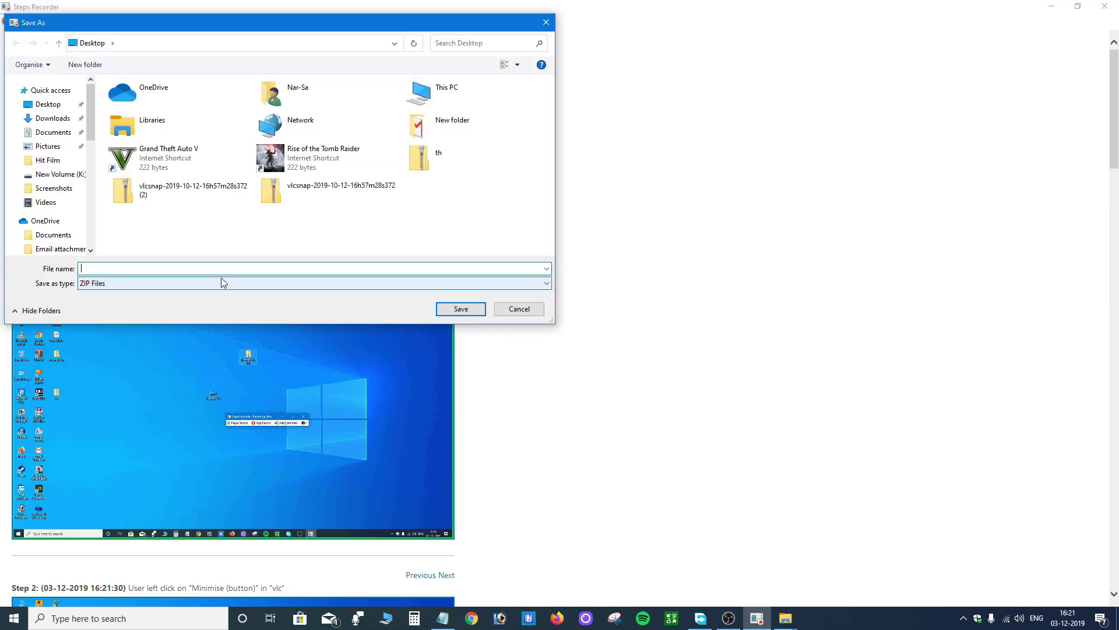
text(fdgf)
click(454, 315)
click(1052, 7)
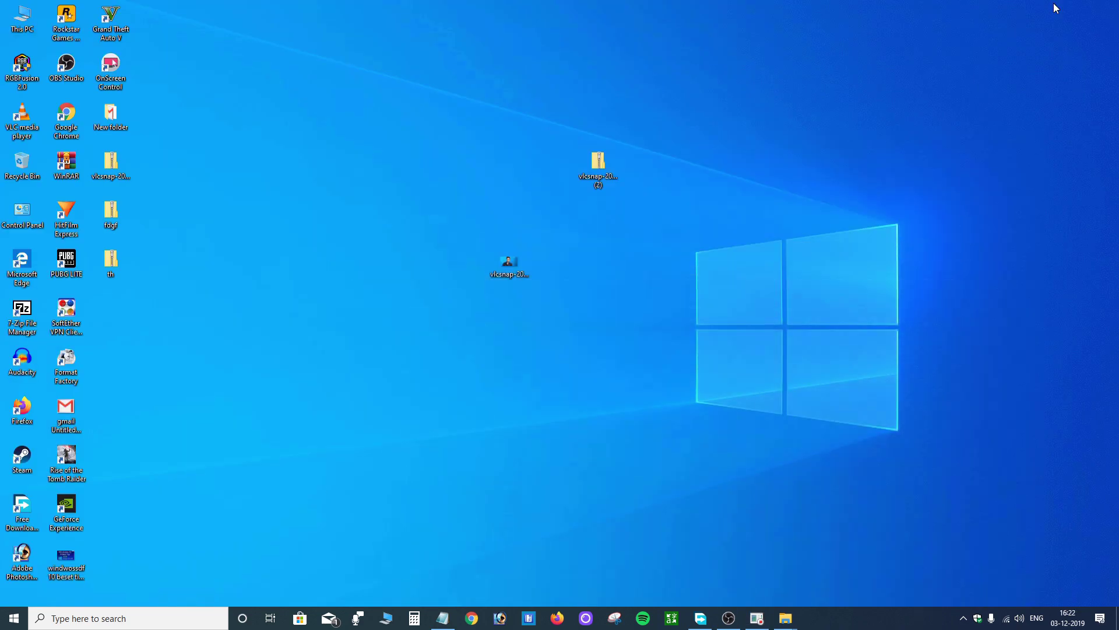
Open the recording inside the fdgf archive, look through its recorded steps, and close the report and archive windows
double_click(112, 215)
double_click(505, 231)
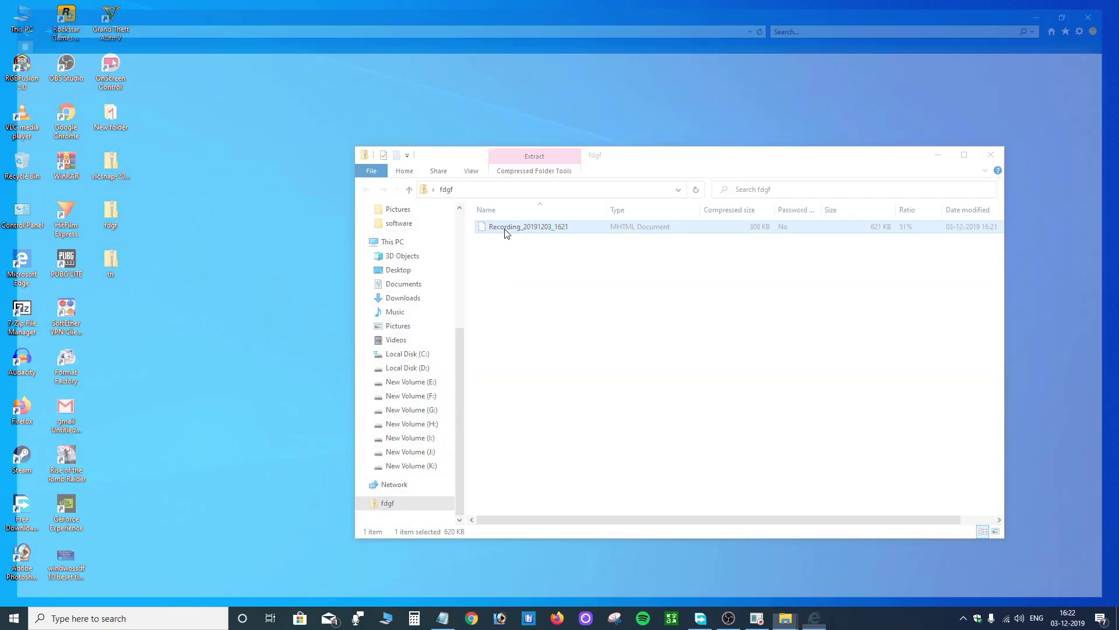
scroll(425, 262, down, 15)
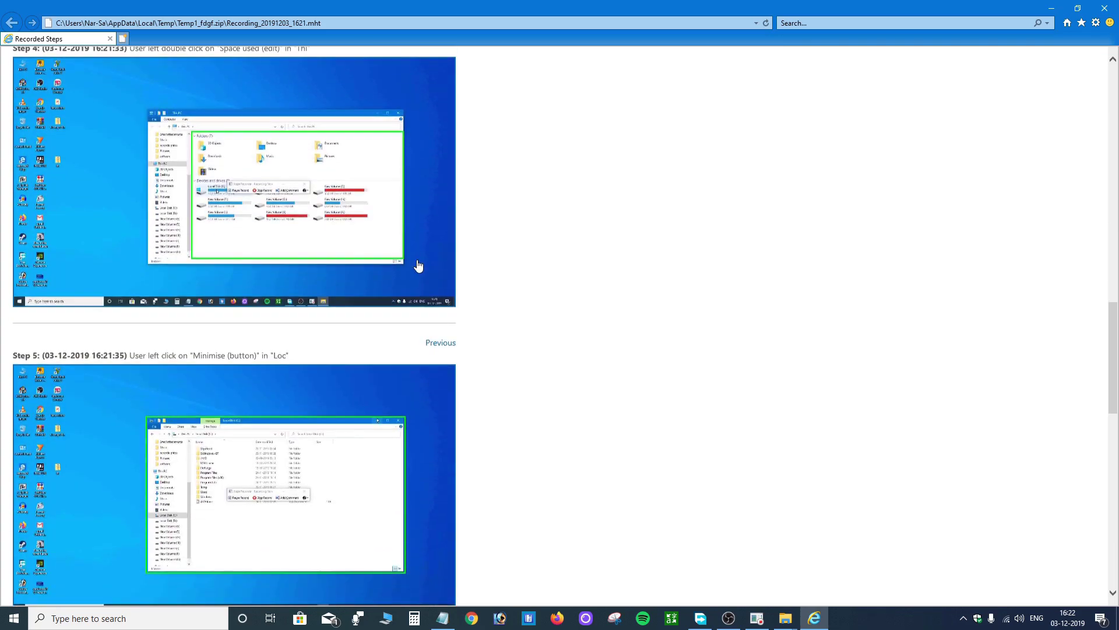
scroll(415, 263, down, 10)
scroll(411, 262, up, 10)
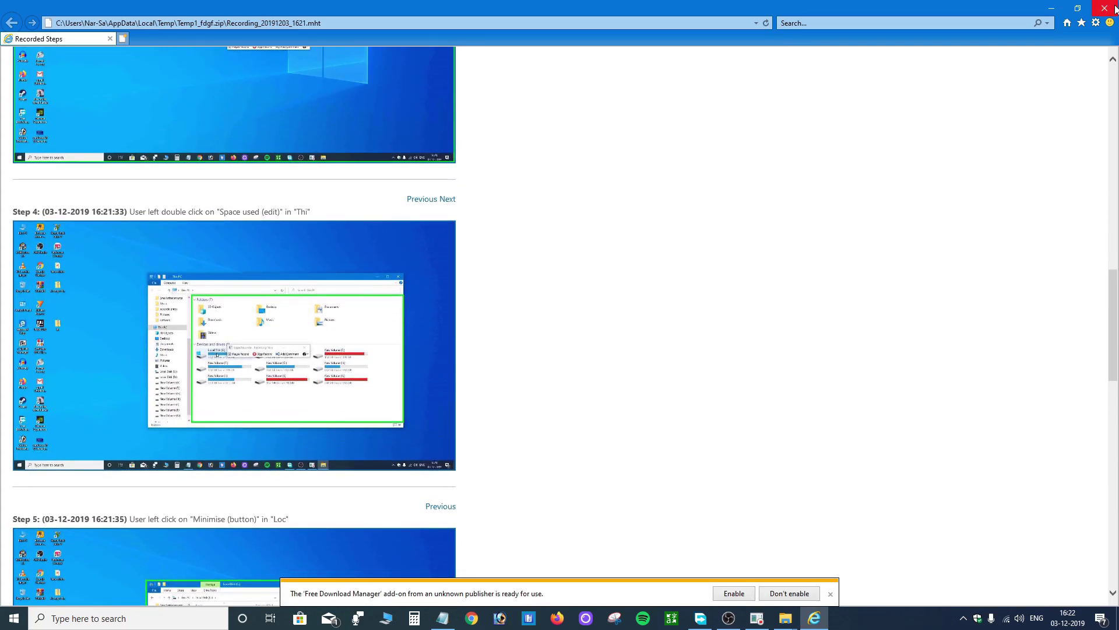
click(1115, 8)
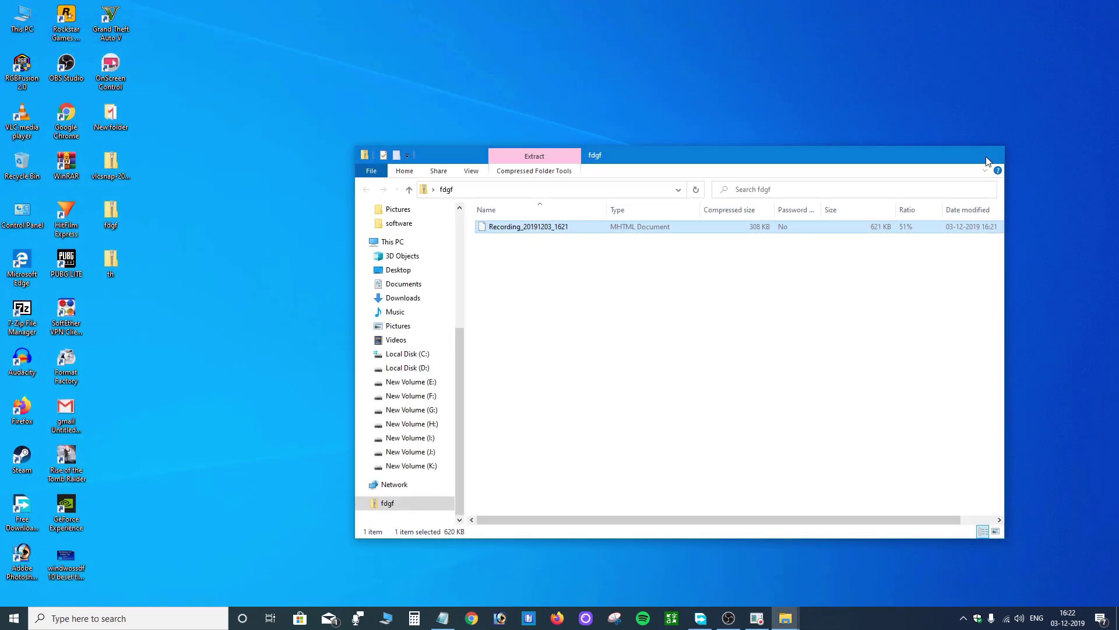
click(990, 155)
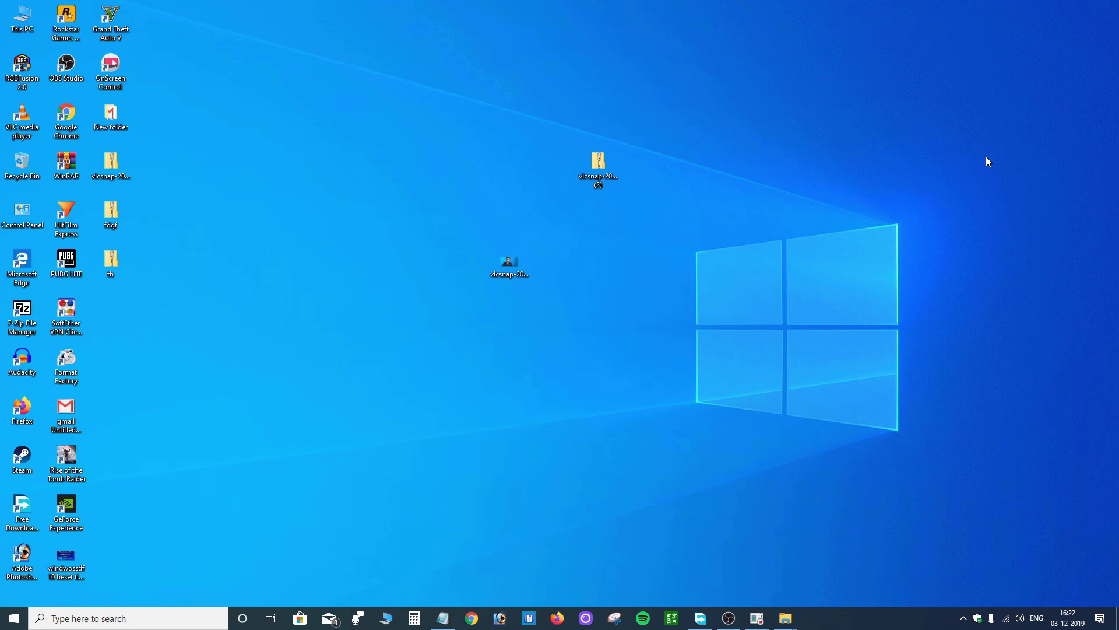